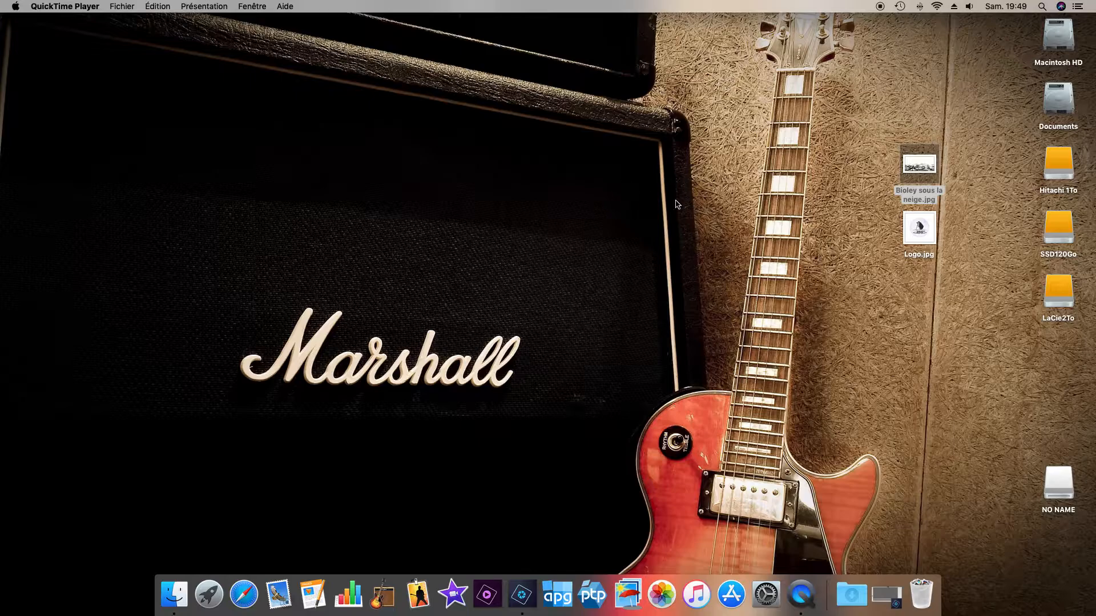
Step: Open the desktop image "Bioley sous la neige.jpg" in Adobe Photoshop Elements Editor
{"action": "right_click", "coordinate": [905, 171]}
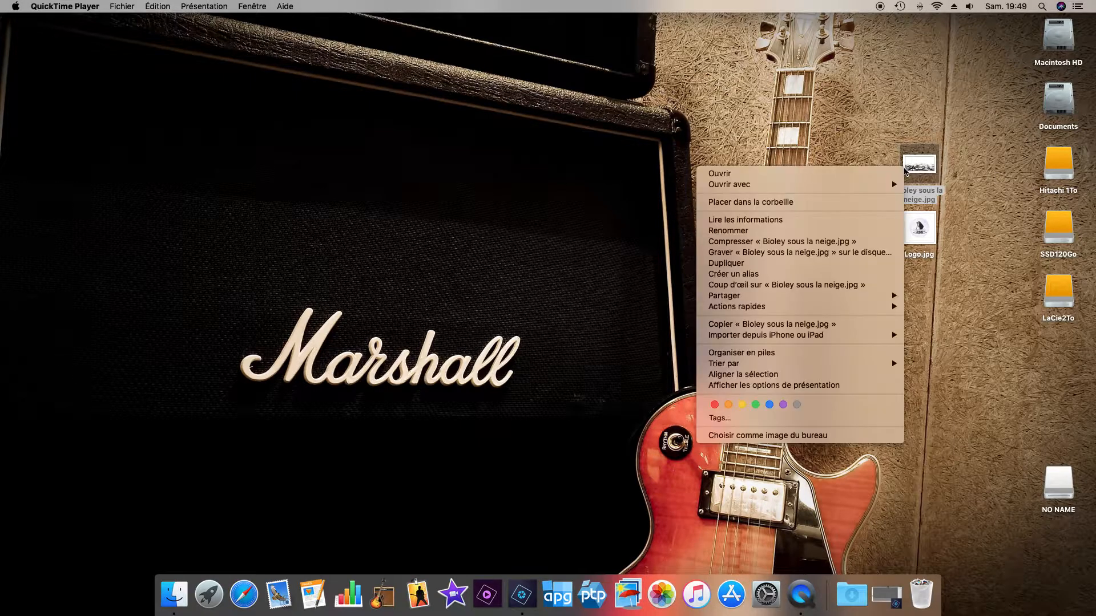
{"action": "mouse_move", "coordinate": [853, 187]}
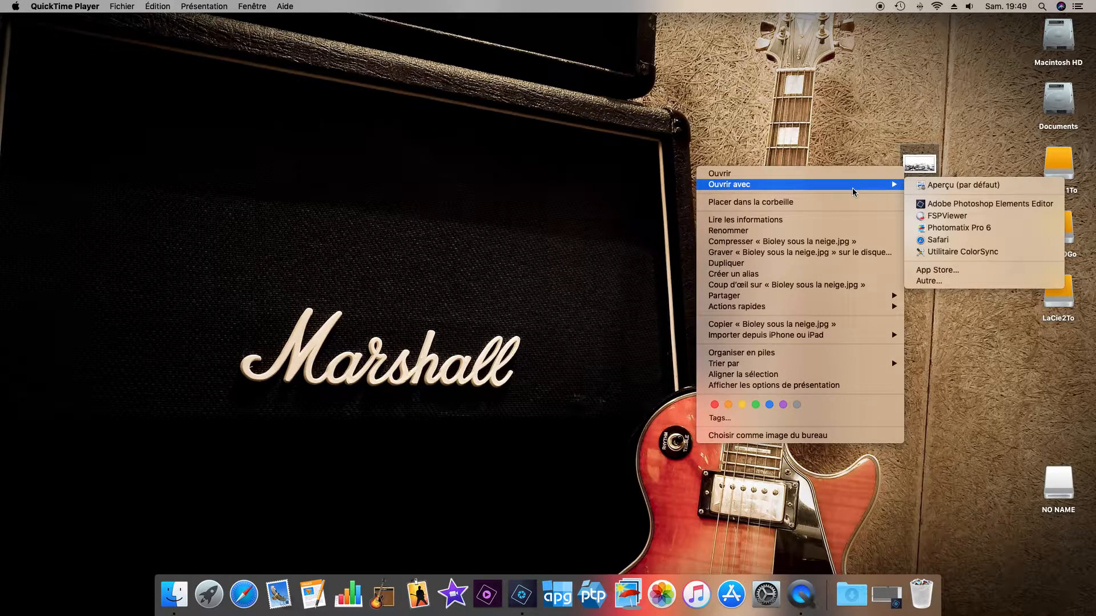
{"action": "left_click", "coordinate": [967, 204]}
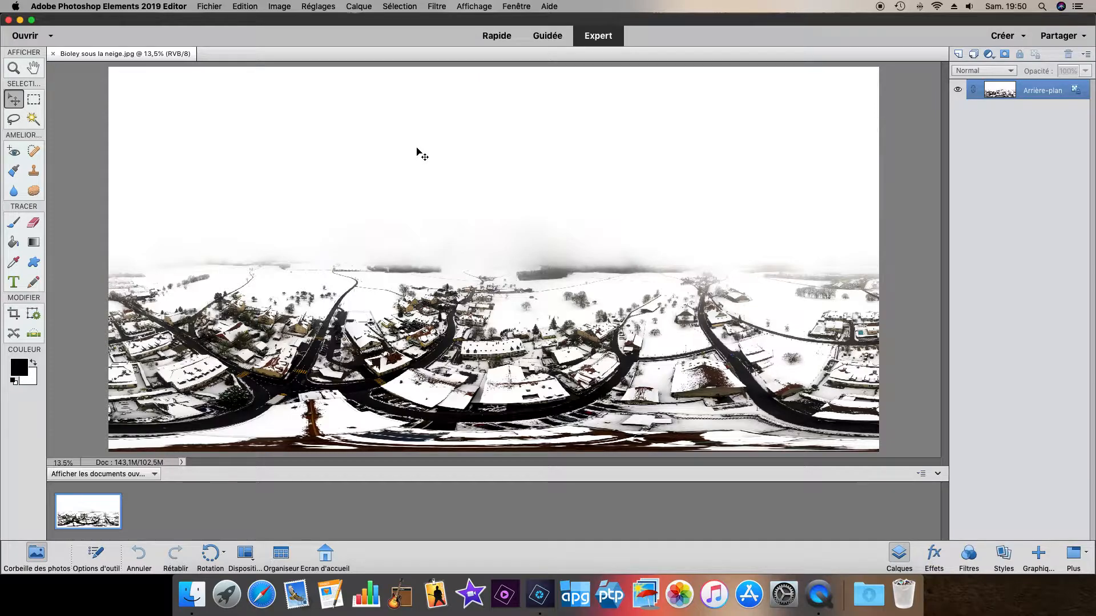
Step: Open the file Logo.jpg alongside the panorama
{"action": "left_click", "coordinate": [209, 7]}
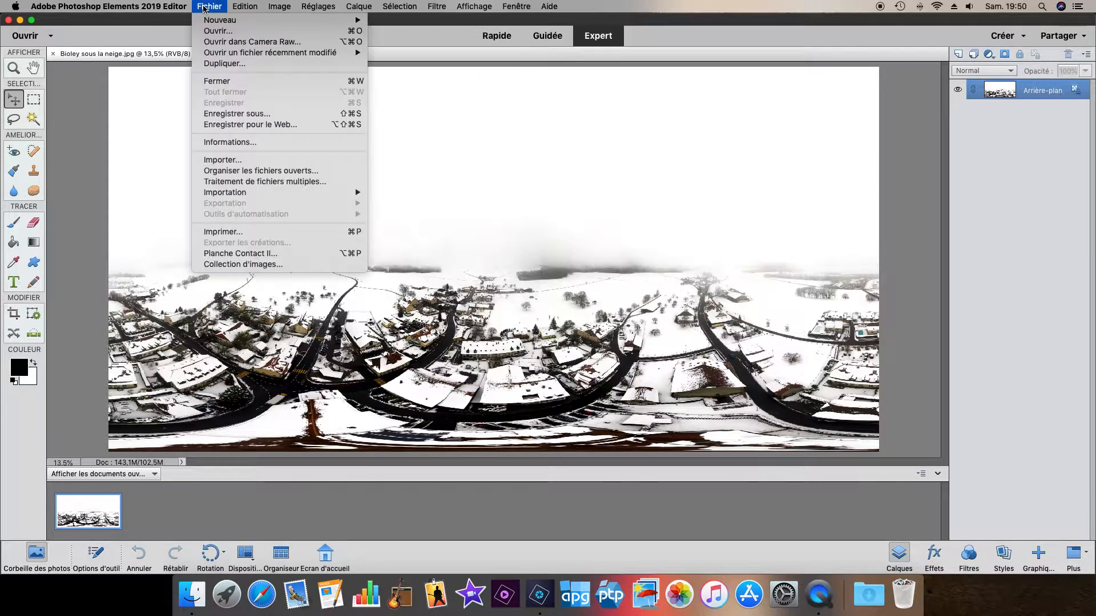
{"action": "left_click", "coordinate": [227, 32]}
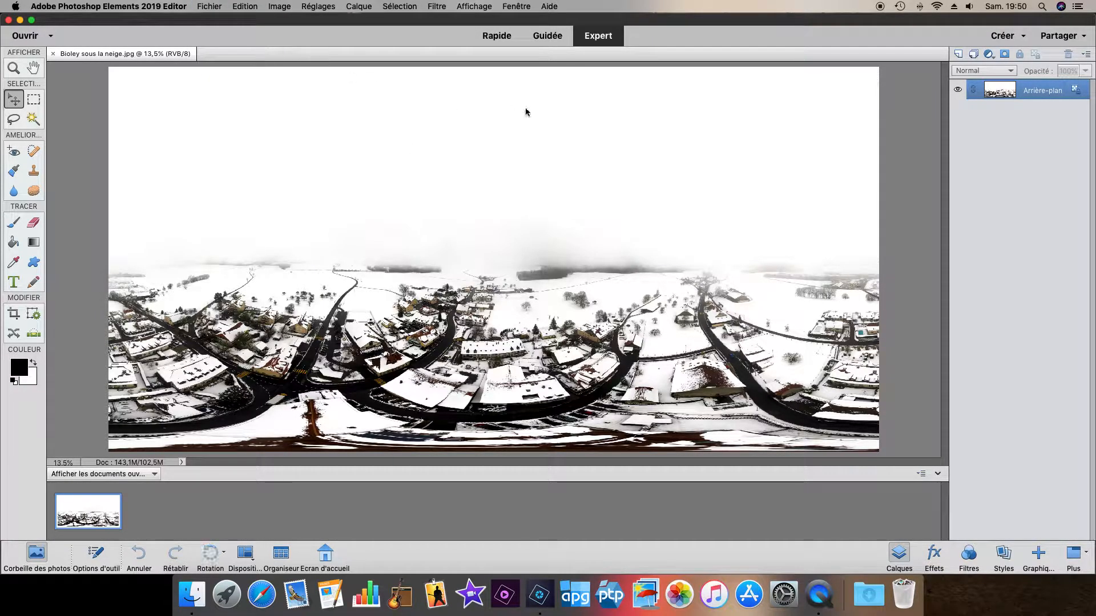
{"action": "left_click", "coordinate": [519, 135]}
{"action": "left_click", "coordinate": [733, 334]}
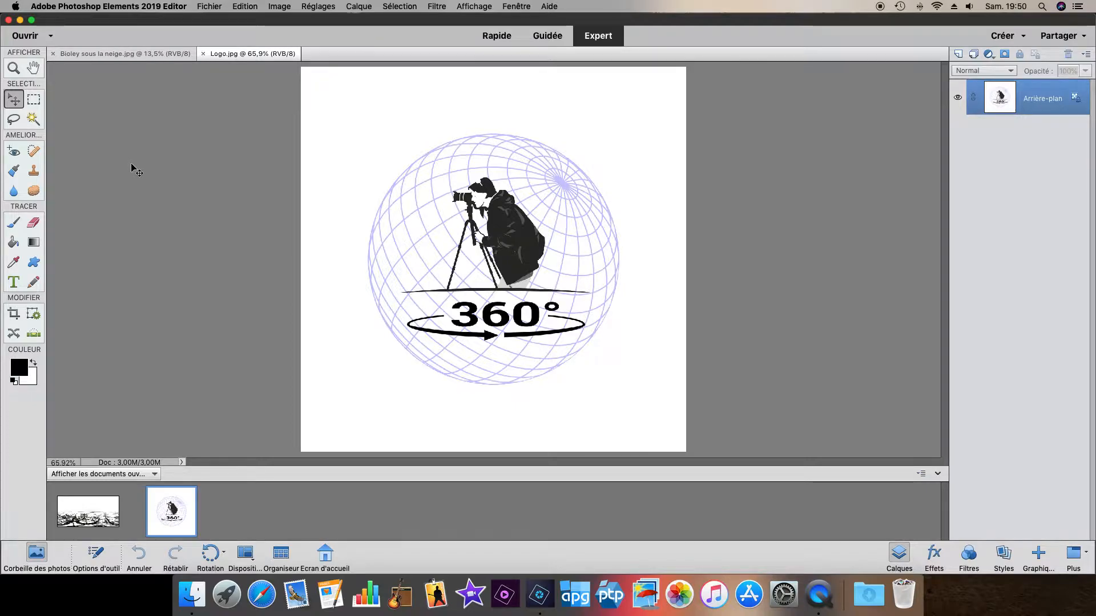
Step: Select the white background around the globe with the Magic Wand and invert the selection to isolate the logo
{"action": "left_click", "coordinate": [33, 119]}
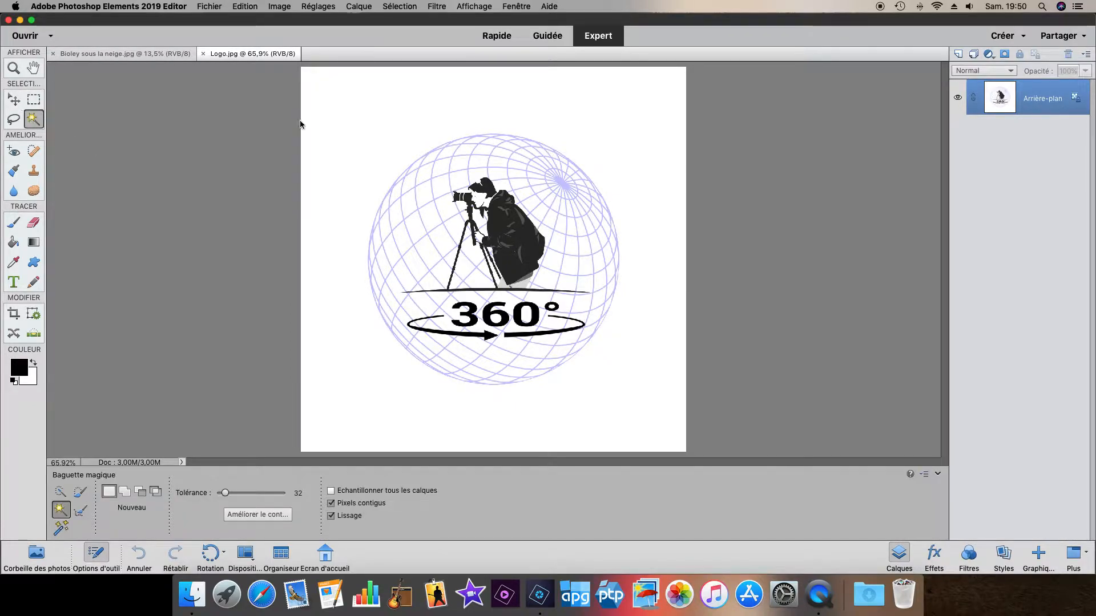
{"action": "left_click", "coordinate": [369, 131]}
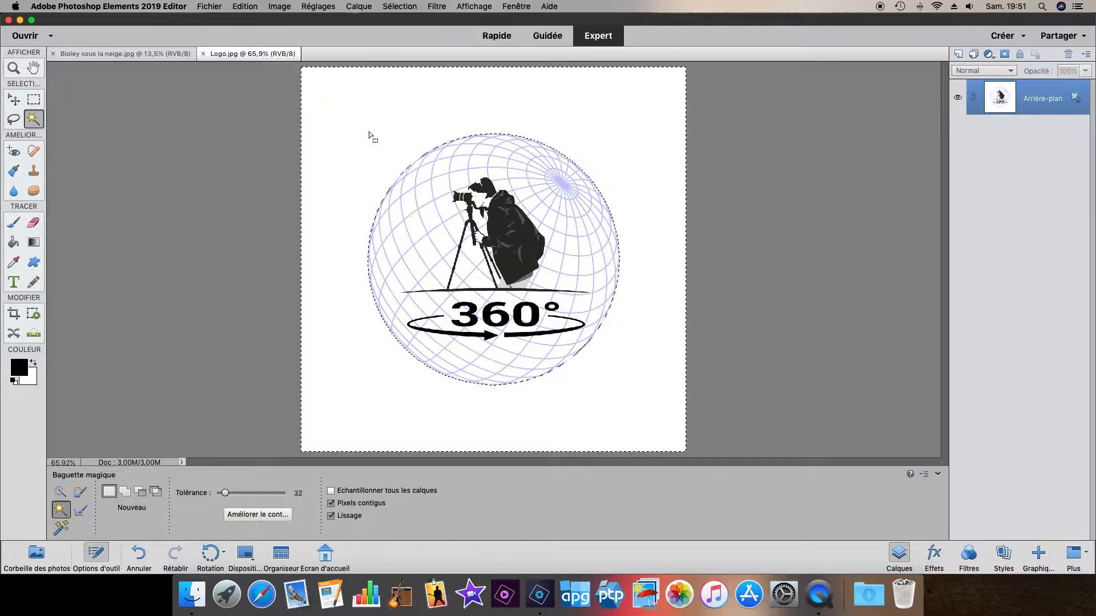
{"action": "left_click", "coordinate": [399, 6]}
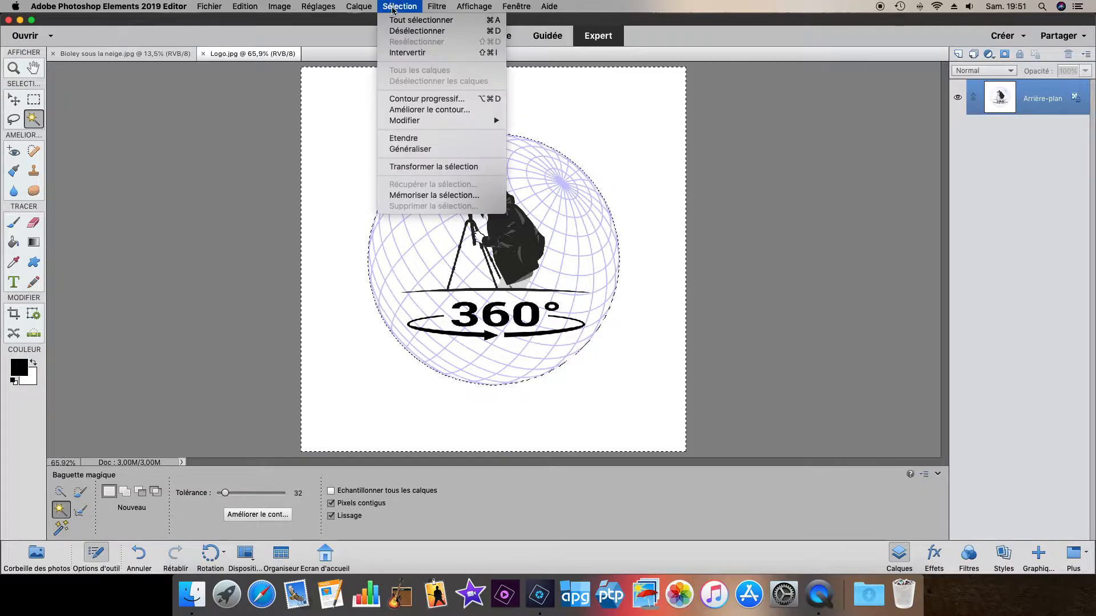
{"action": "left_click", "coordinate": [402, 53]}
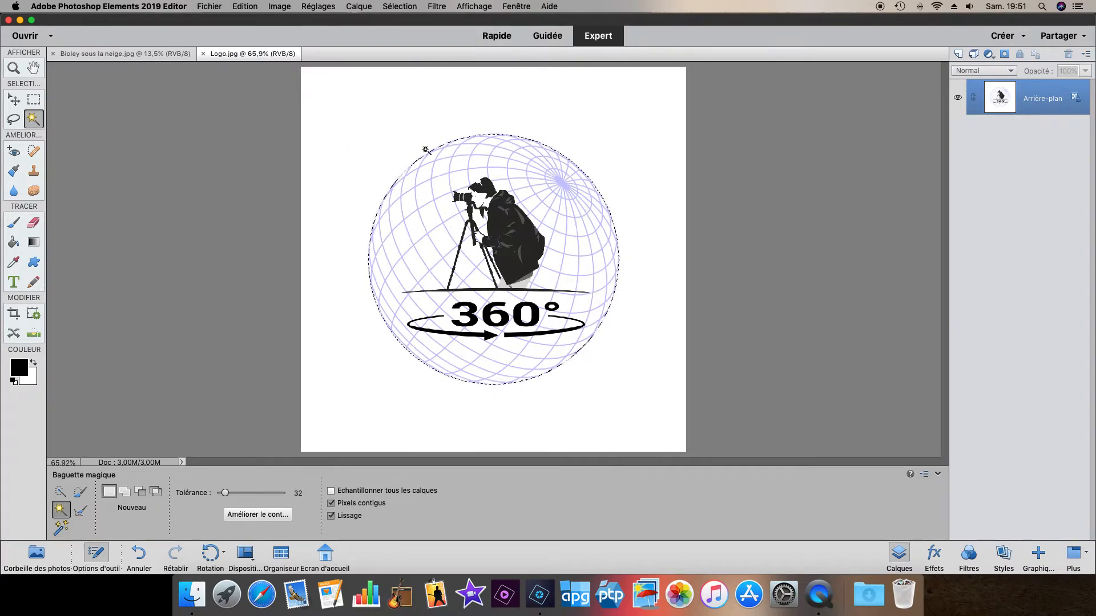
Step: Copy the selected globe logo and close Logo.jpg
{"action": "left_click", "coordinate": [245, 7]}
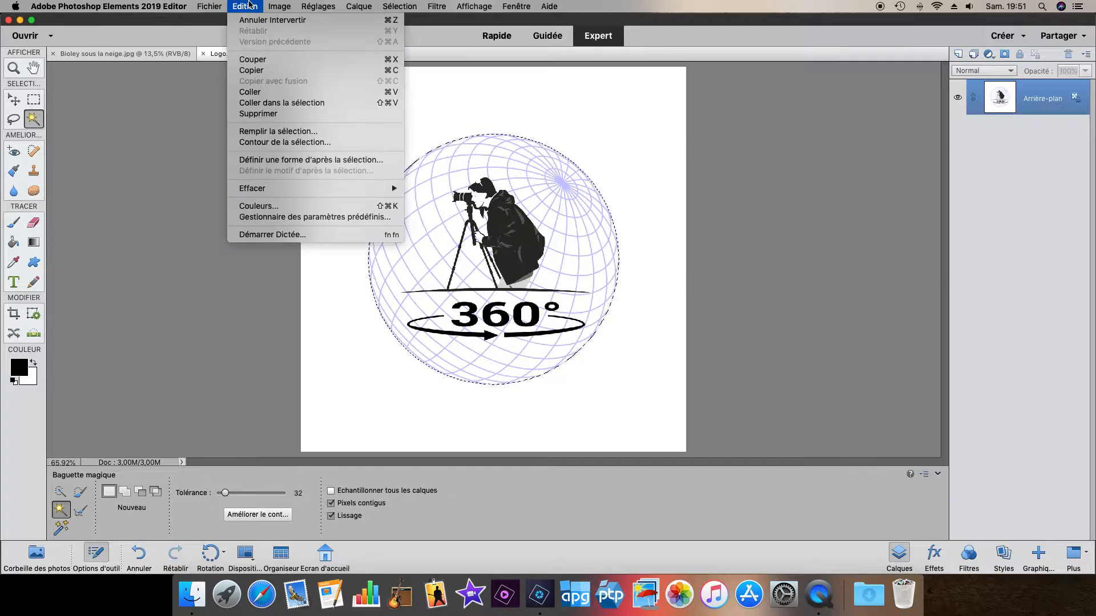
{"action": "left_click", "coordinate": [273, 72]}
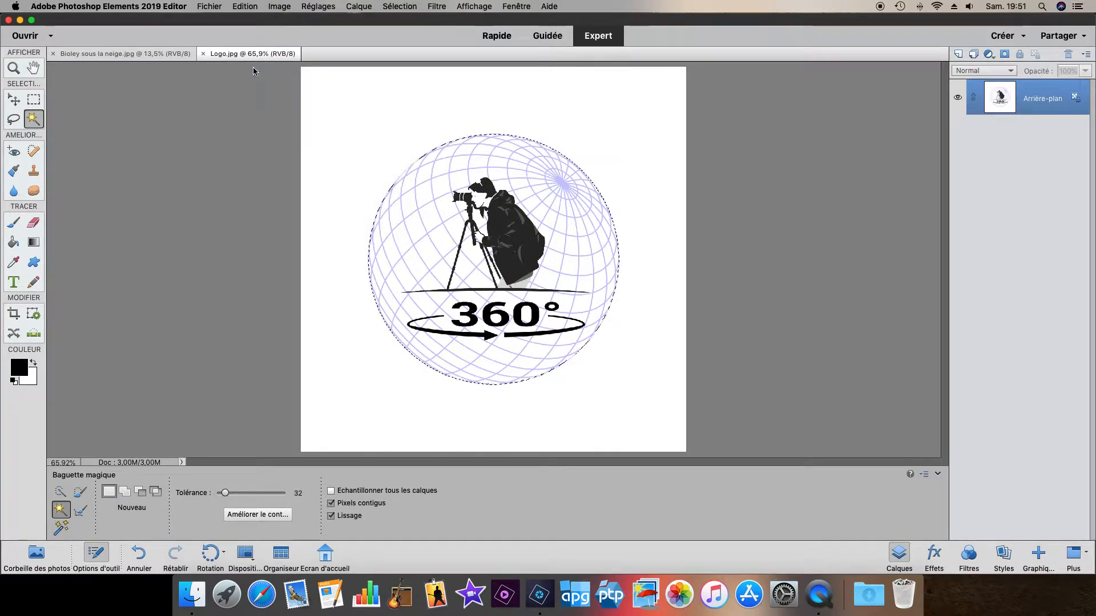
{"action": "left_click", "coordinate": [203, 54]}
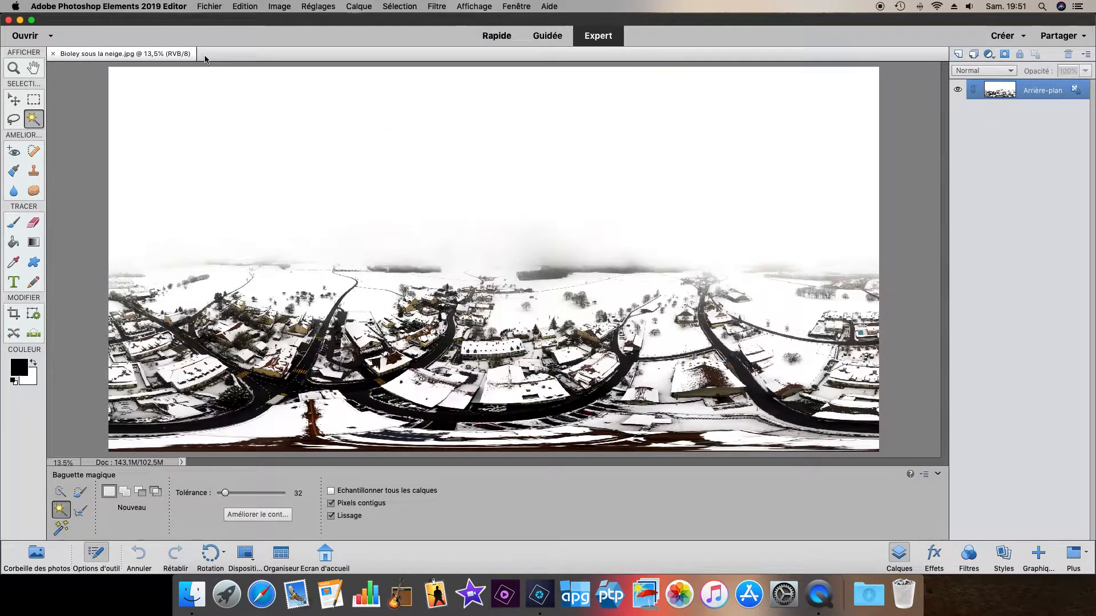
Step: Paste the logo into a new transparent document of 669 × 668 pixels and close that document without saving
{"action": "left_click", "coordinate": [209, 7]}
{"action": "mouse_move", "coordinate": [220, 20]}
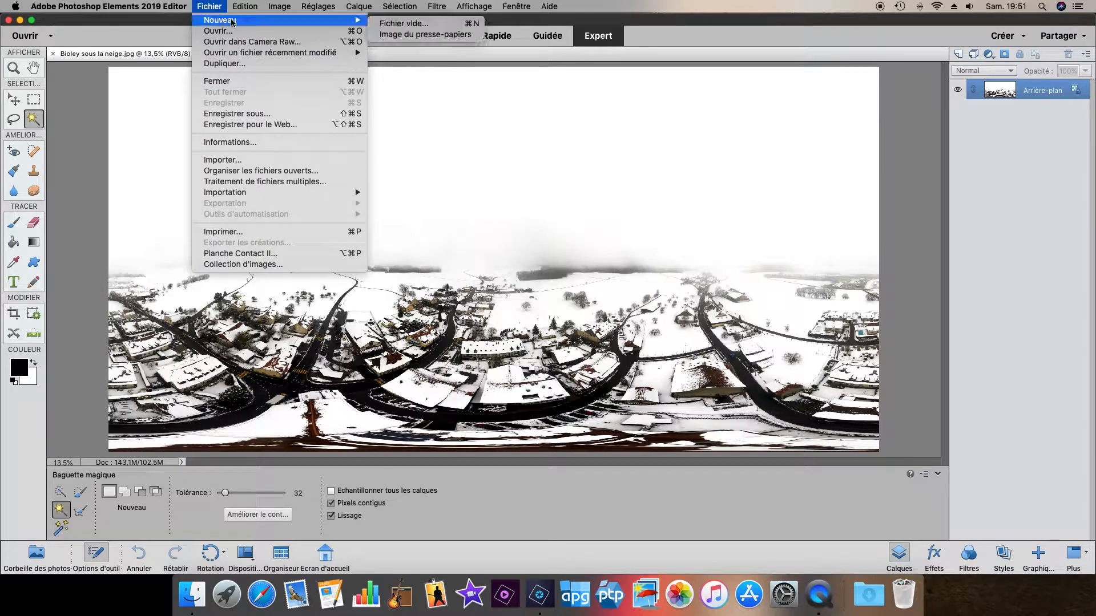
{"action": "left_click", "coordinate": [401, 33]}
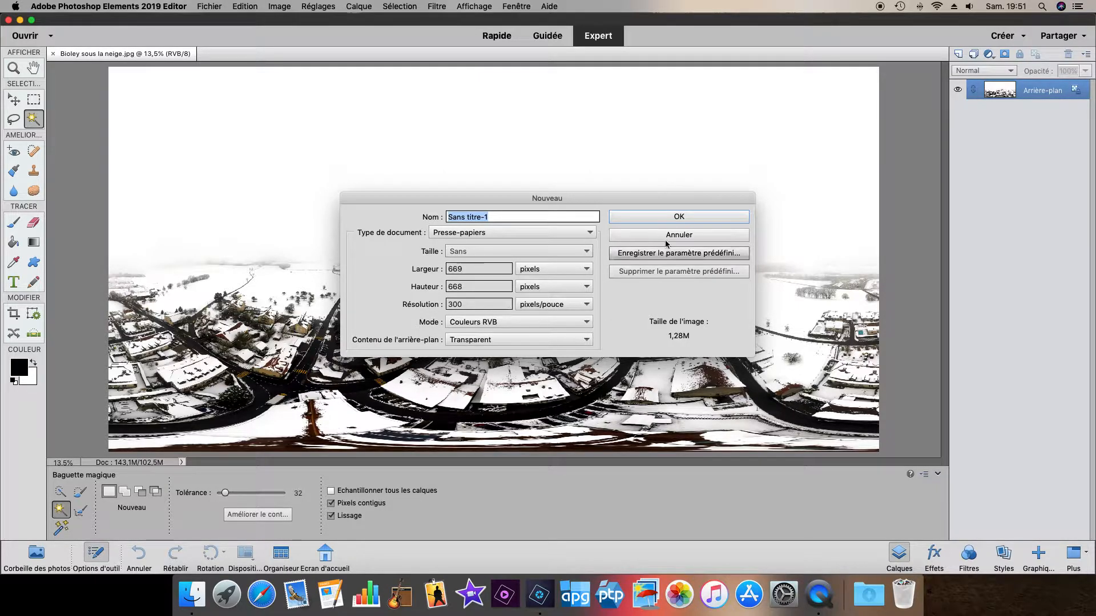
{"action": "left_click", "coordinate": [669, 220]}
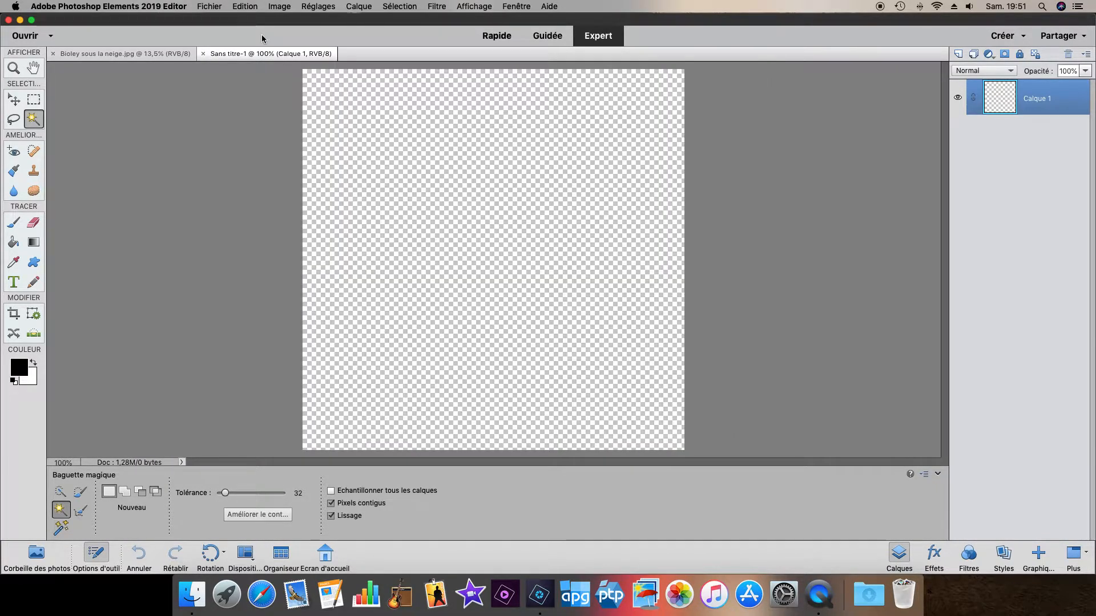
{"action": "left_click", "coordinate": [245, 7]}
{"action": "left_click", "coordinate": [277, 92]}
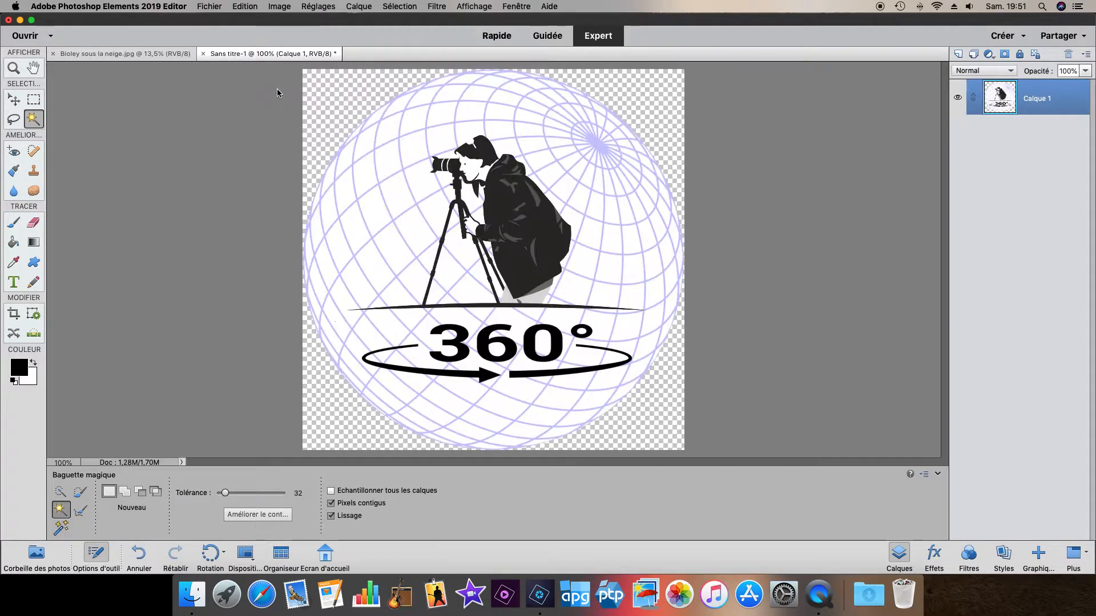
{"action": "left_click", "coordinate": [203, 54]}
{"action": "left_click", "coordinate": [506, 203]}
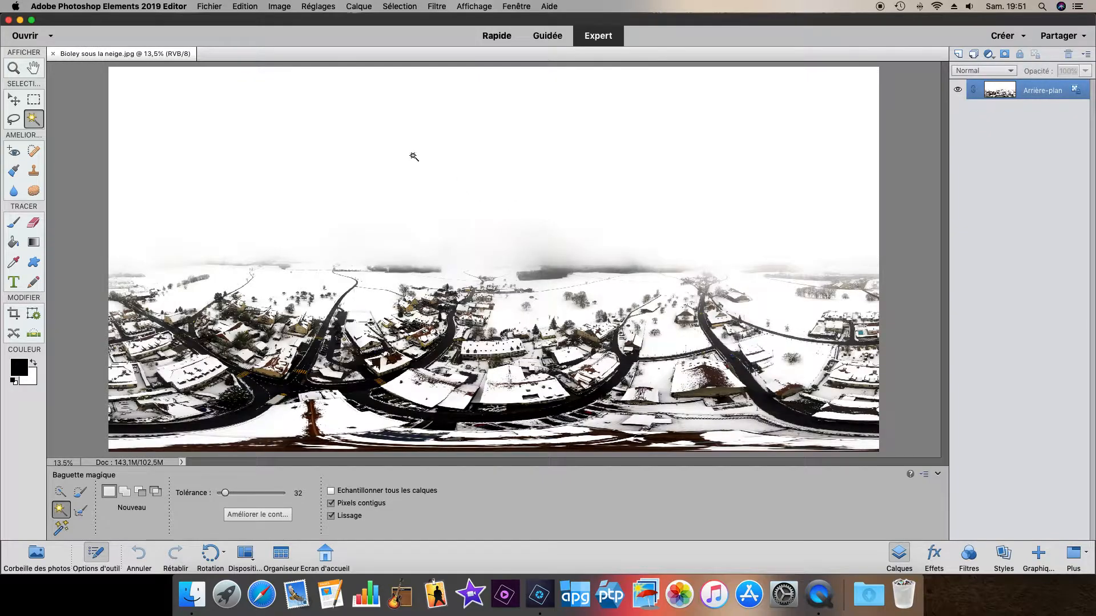
Step: Create a new image with a transparent background from the copied logo in the clipboard
{"action": "left_click", "coordinate": [216, 7]}
{"action": "mouse_move", "coordinate": [219, 19]}
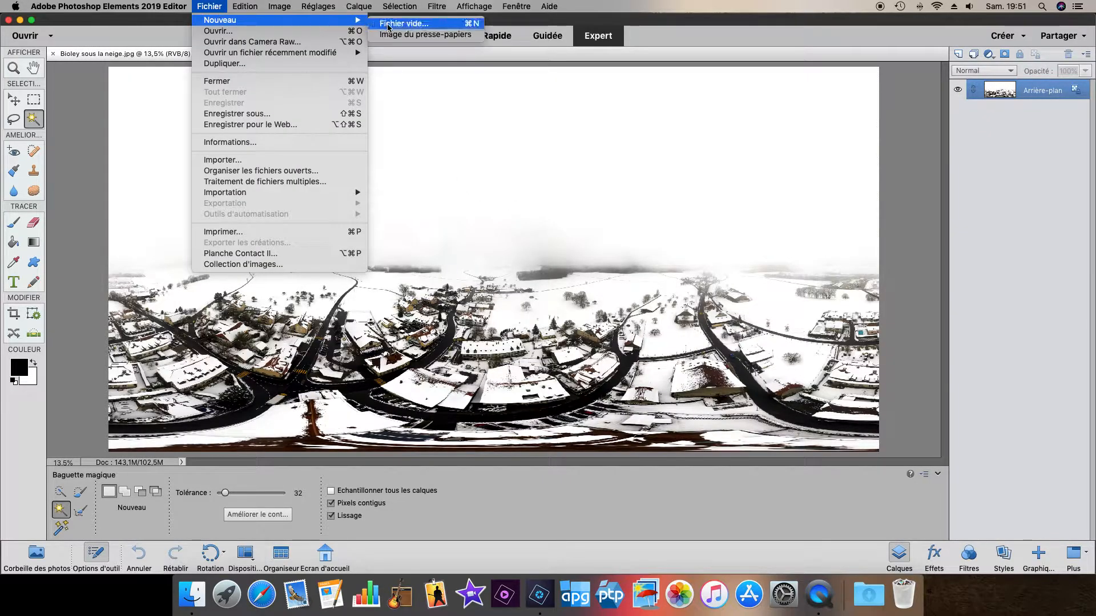
{"action": "left_click", "coordinate": [404, 35]}
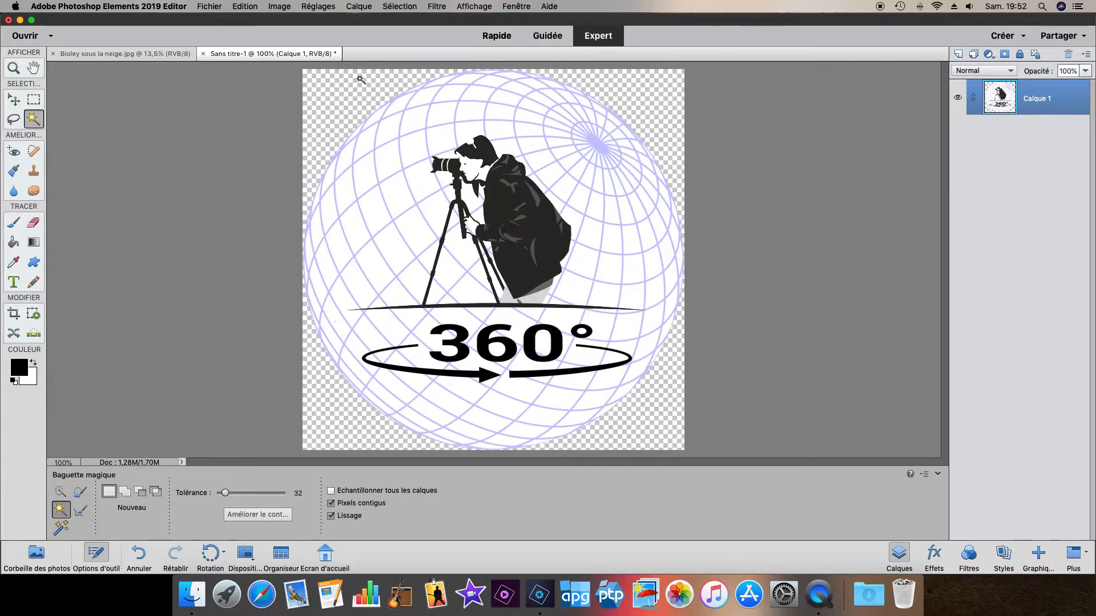
Step: Apply the Coordonnées polaires distortion filter to the logo with the option Polaire en rectangulaire
{"action": "left_click", "coordinate": [435, 6]}
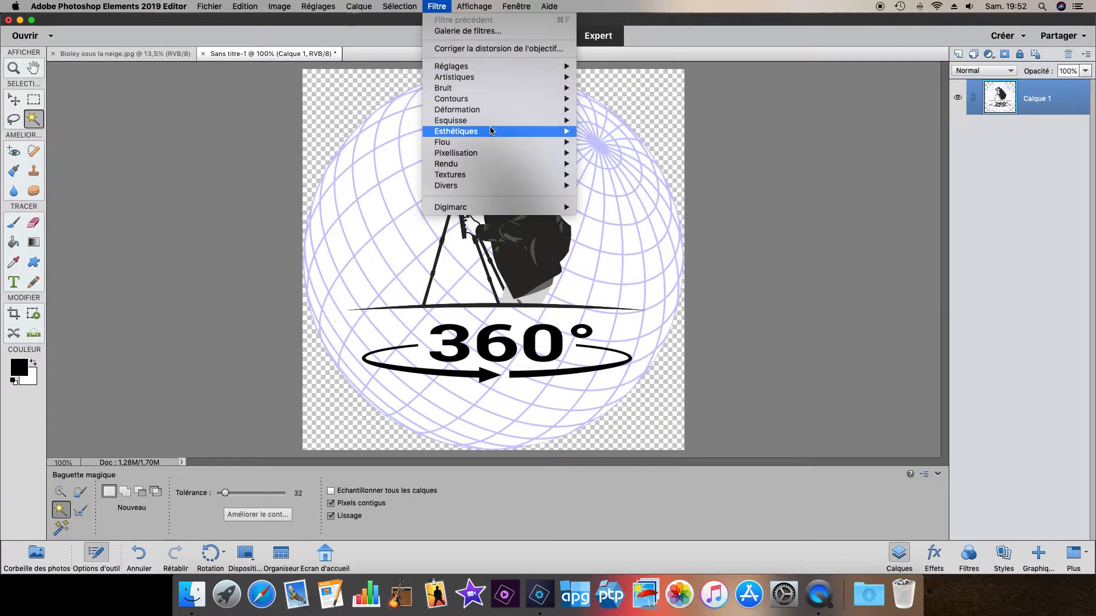
{"action": "mouse_move", "coordinate": [498, 117]}
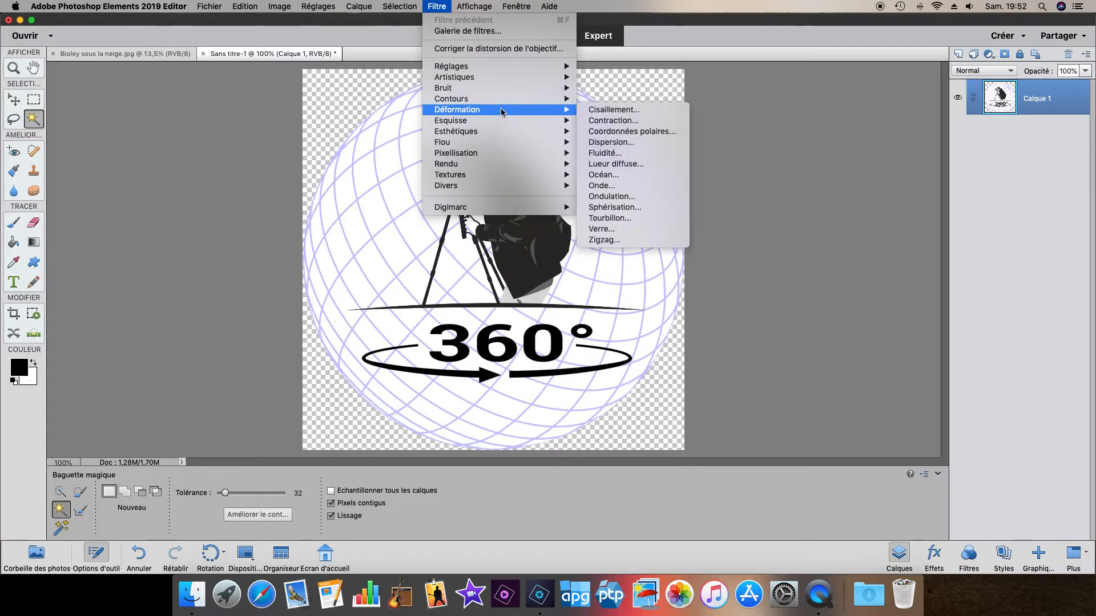
{"action": "left_click", "coordinate": [621, 131]}
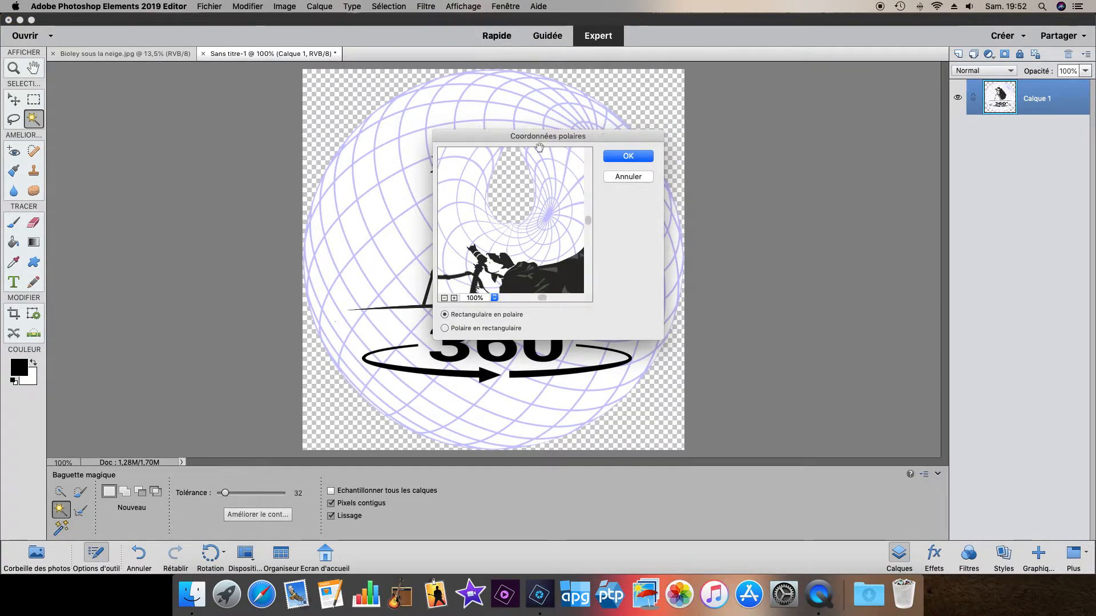
{"action": "left_click", "coordinate": [496, 329]}
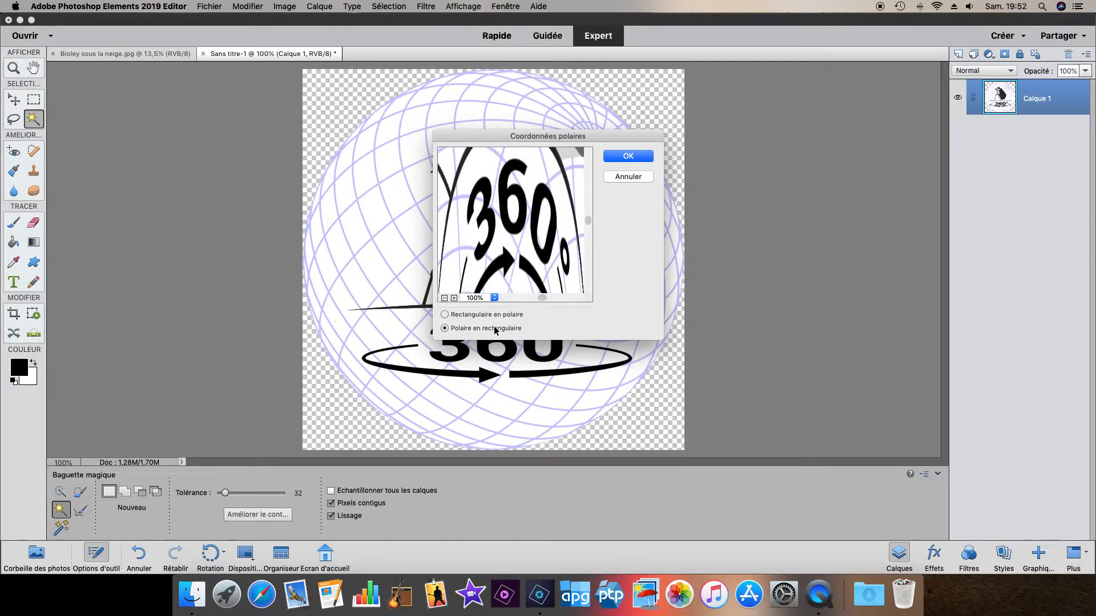
{"action": "left_click", "coordinate": [628, 156]}
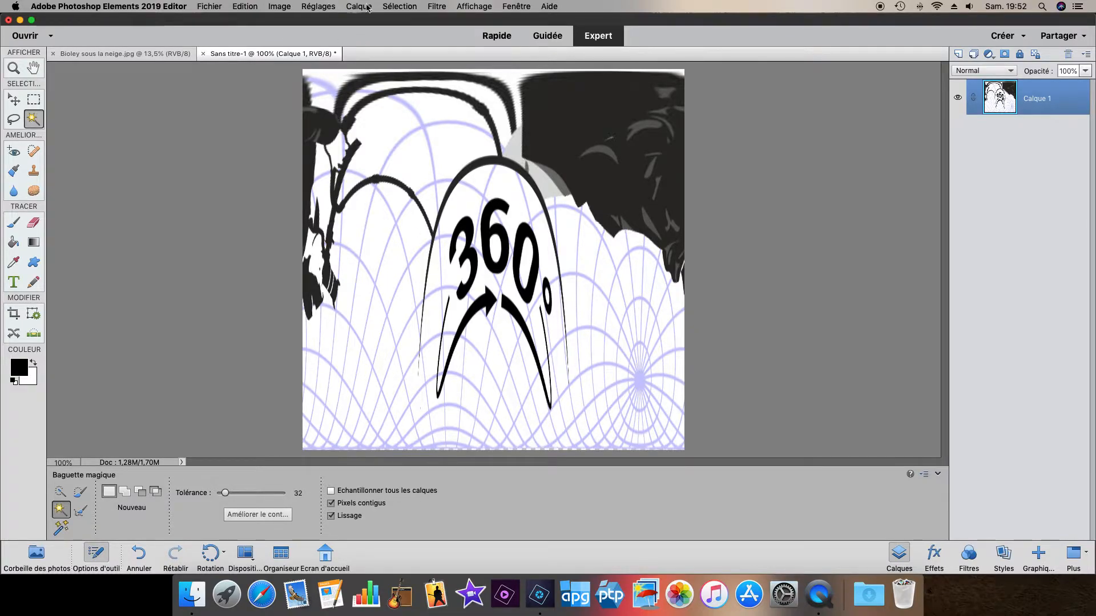
Step: Copy the entire distorted logo image and close its untitled document without saving
{"action": "left_click", "coordinate": [393, 7]}
{"action": "left_click", "coordinate": [405, 20]}
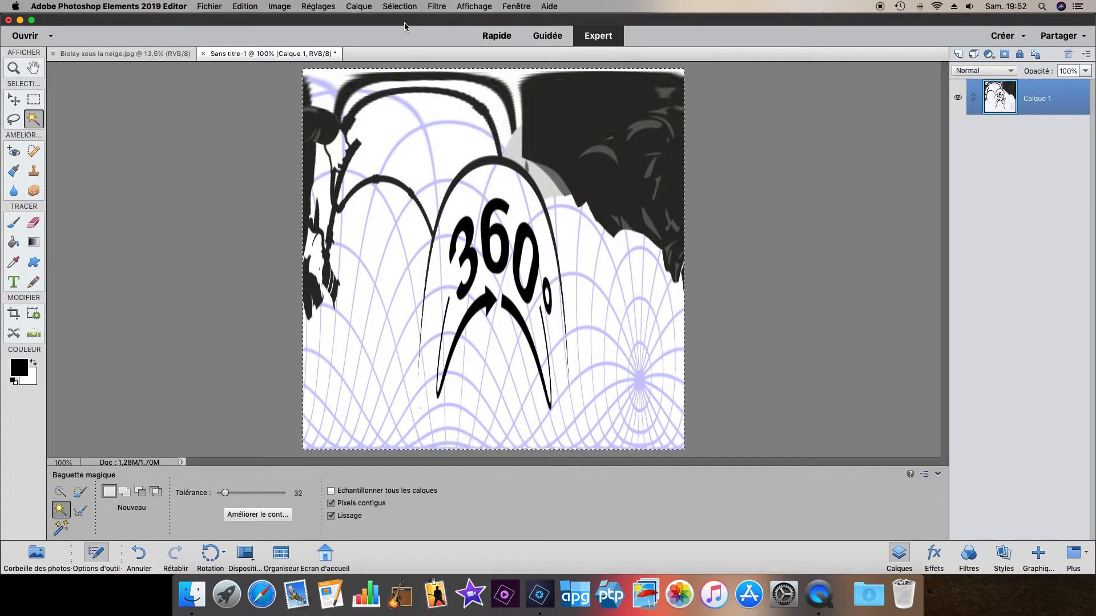
{"action": "left_click", "coordinate": [245, 6]}
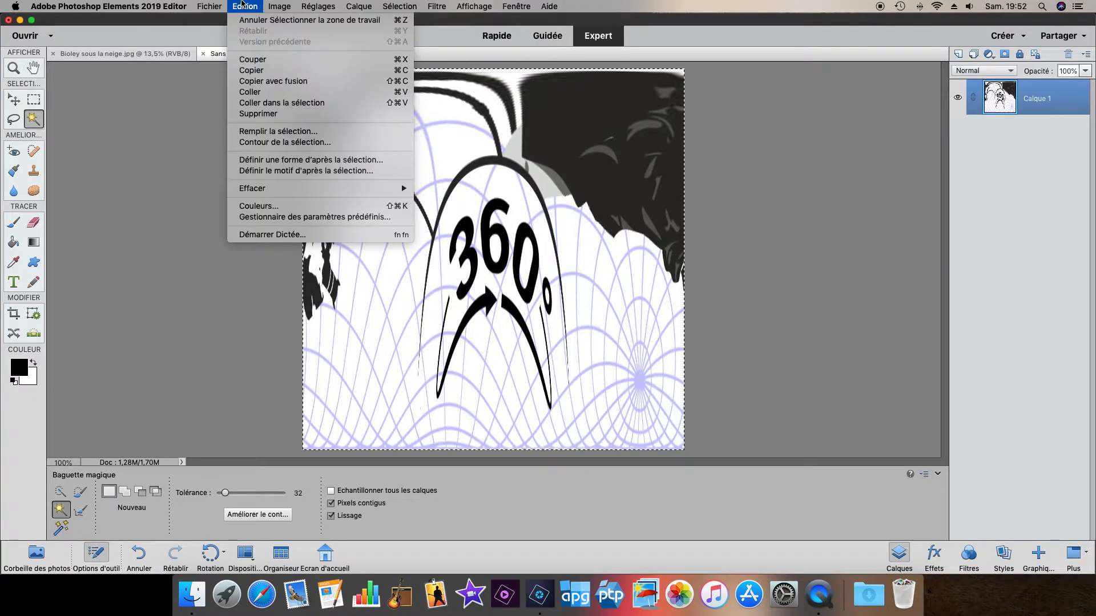
{"action": "left_click", "coordinate": [259, 71]}
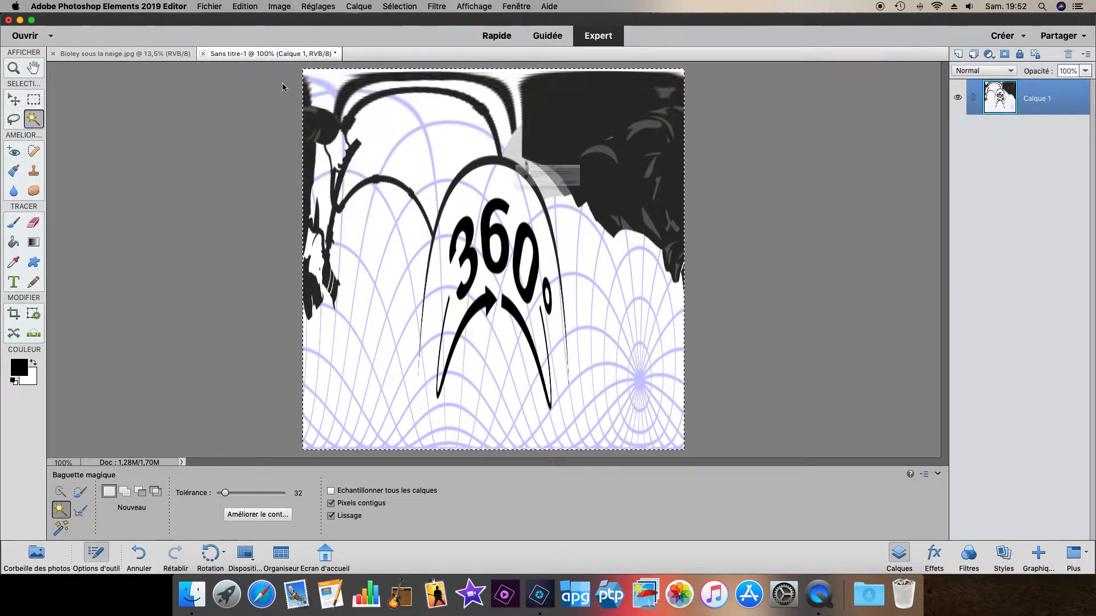
{"action": "key", "text": "super+w"}
{"action": "left_click", "coordinate": [485, 204]}
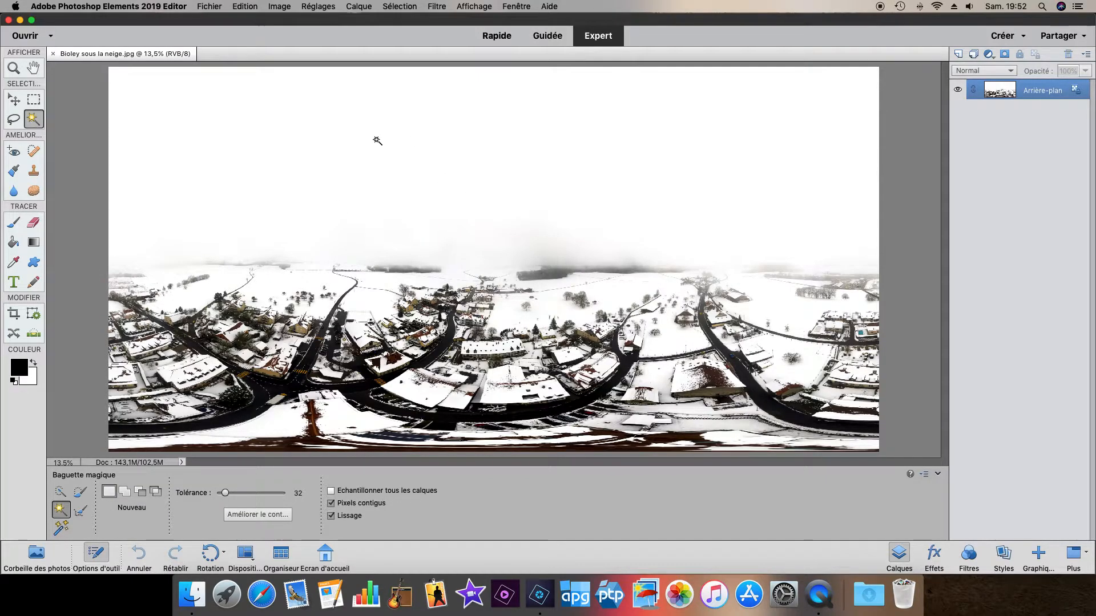
Step: Paste the distorted logo into the snowy panorama and place it against the top edge, stretched to the right edge
{"action": "left_click", "coordinate": [245, 7]}
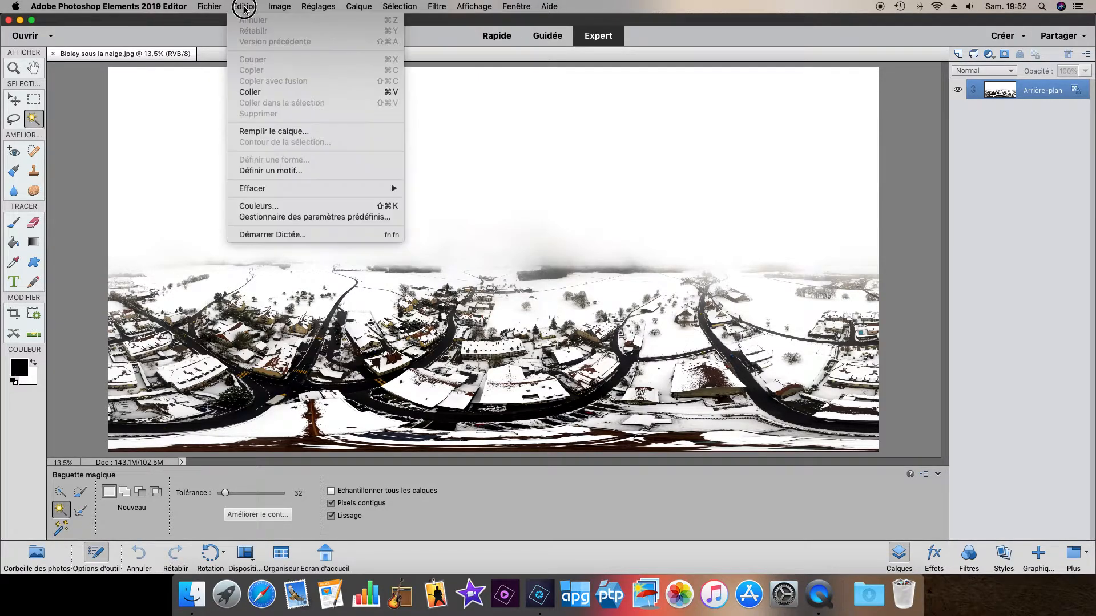
{"action": "left_click", "coordinate": [262, 92]}
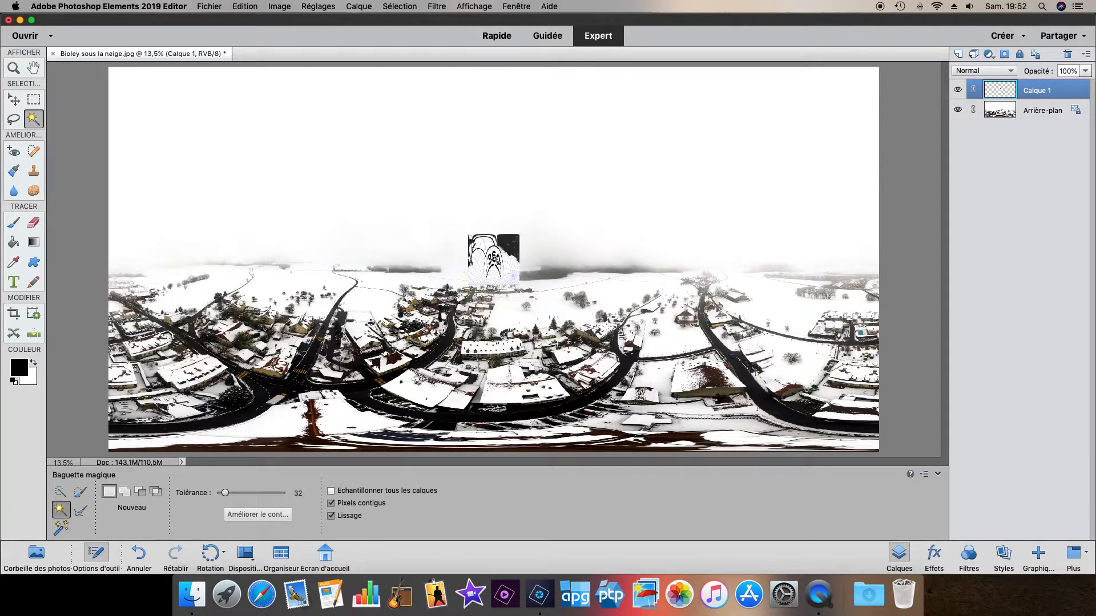
{"action": "left_click", "coordinate": [15, 103]}
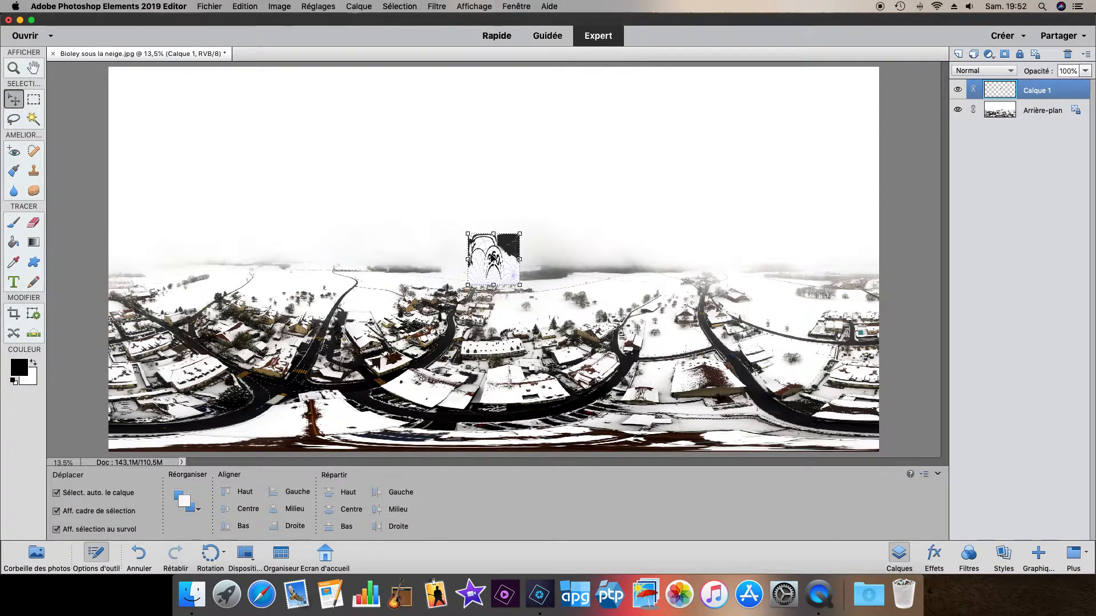
{"action": "left_click_drag", "start_coordinate": [513, 253], "coordinate": [878, 102]}
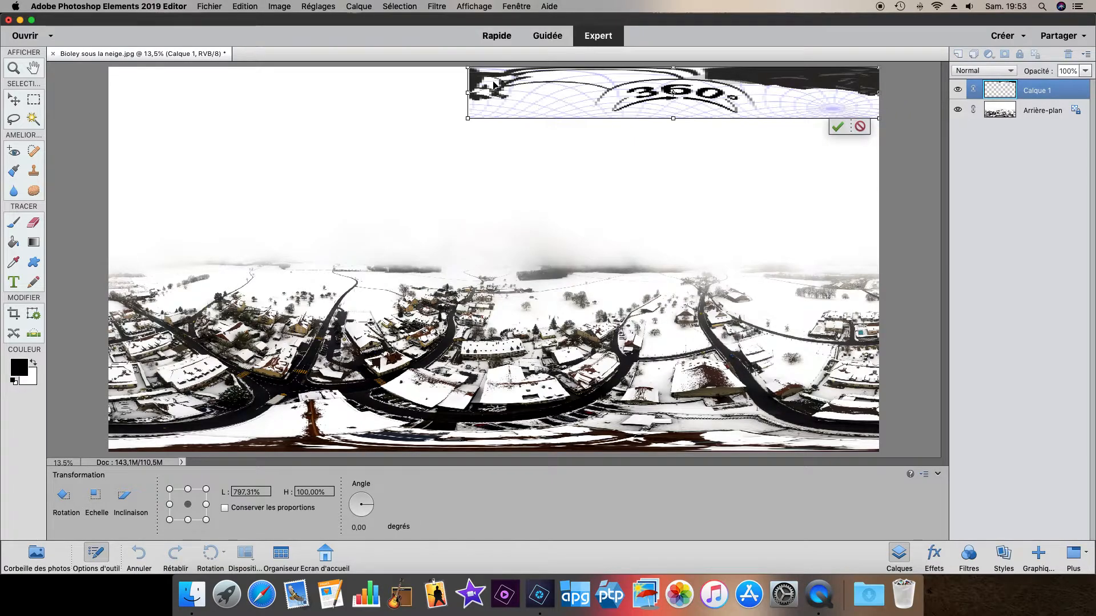
Step: Stretch the logo layer to the panorama's left edge, reduce its height to about 71.86%, and apply the transformation
{"action": "left_click_drag", "start_coordinate": [467, 91], "coordinate": [111, 97]}
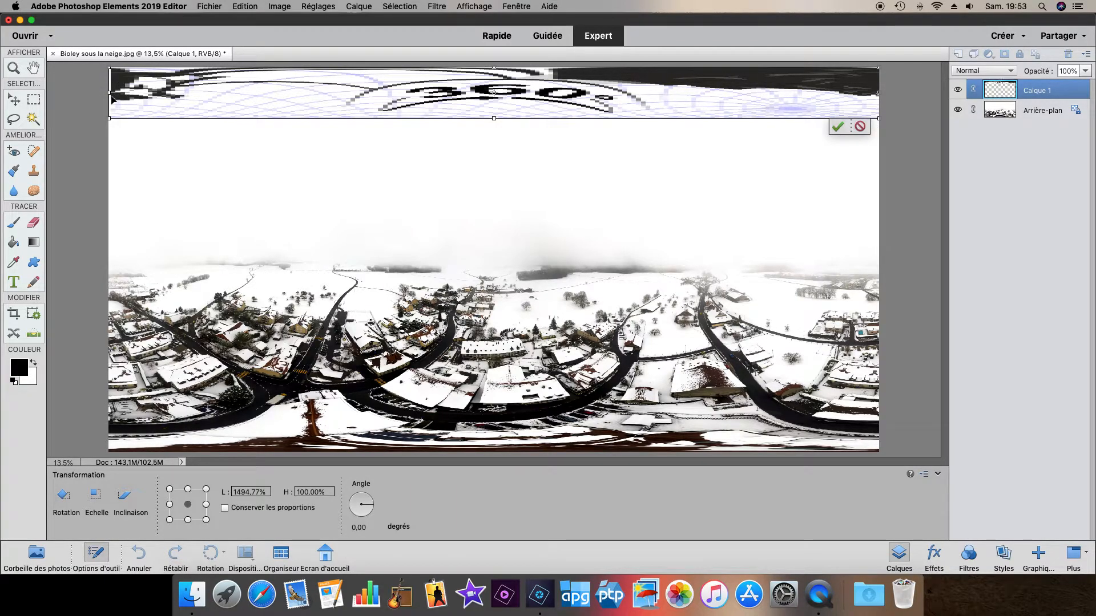
{"action": "mouse_move", "coordinate": [493, 118]}
{"action": "left_mouse_down"}
{"action": "mouse_move", "coordinate": [484, 191]}
{"action": "mouse_move", "coordinate": [495, 123]}
{"action": "mouse_move", "coordinate": [493, 246]}
{"action": "mouse_move", "coordinate": [500, 103]}
{"action": "left_mouse_up"}
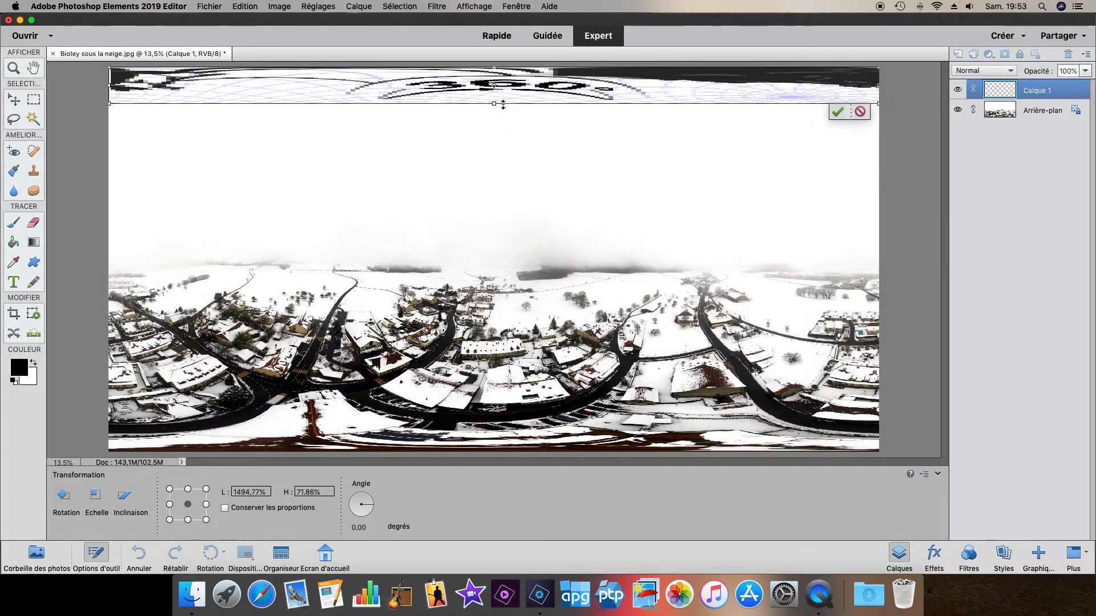
{"action": "left_click", "coordinate": [838, 113]}
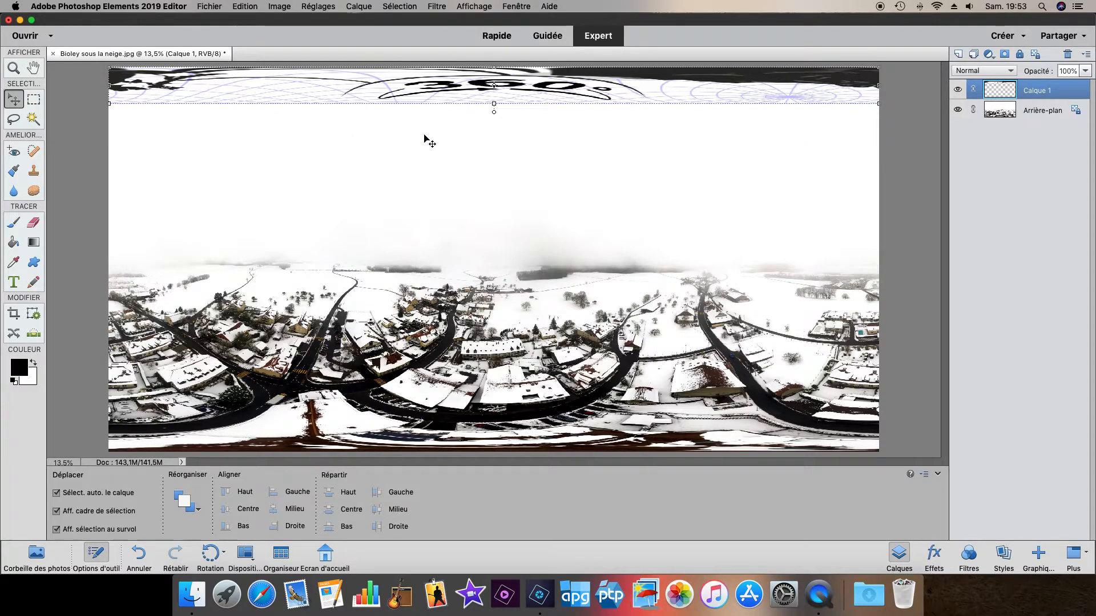
Step: Save the panorama as a JPEG copy named "Bioley sous la neige+logo.jpg" on the desktop with quality 10
{"action": "left_click", "coordinate": [209, 7]}
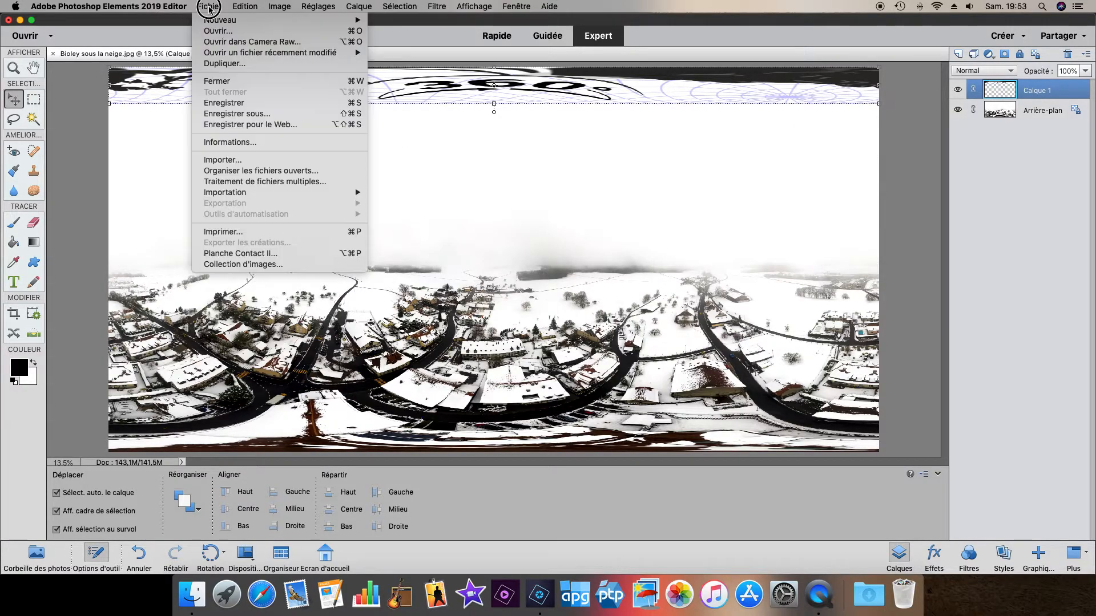
{"action": "left_click", "coordinate": [251, 116]}
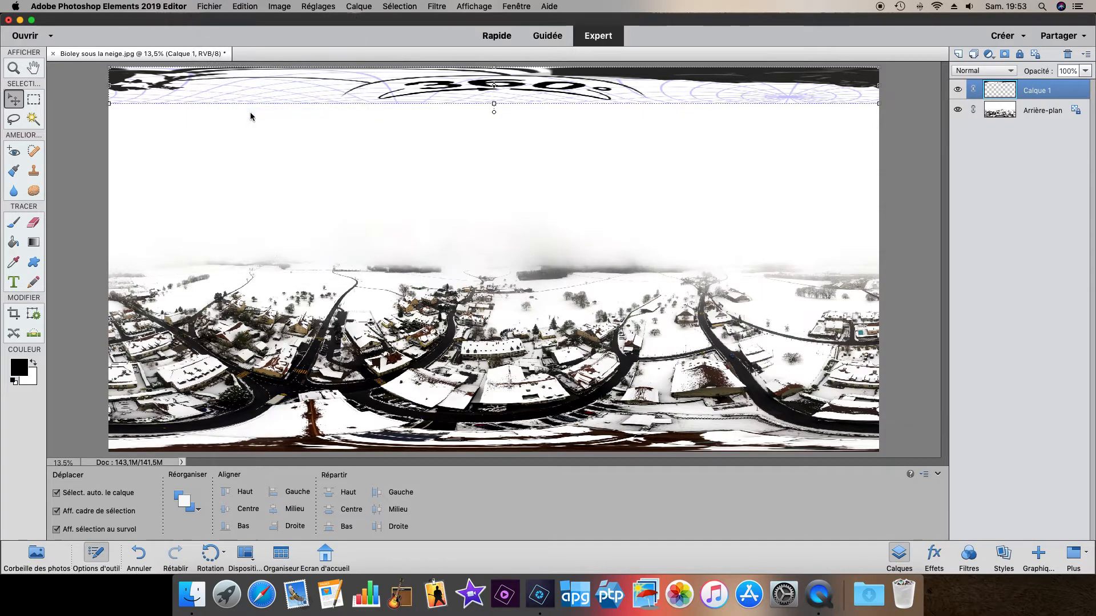
{"action": "left_click", "coordinate": [580, 125]}
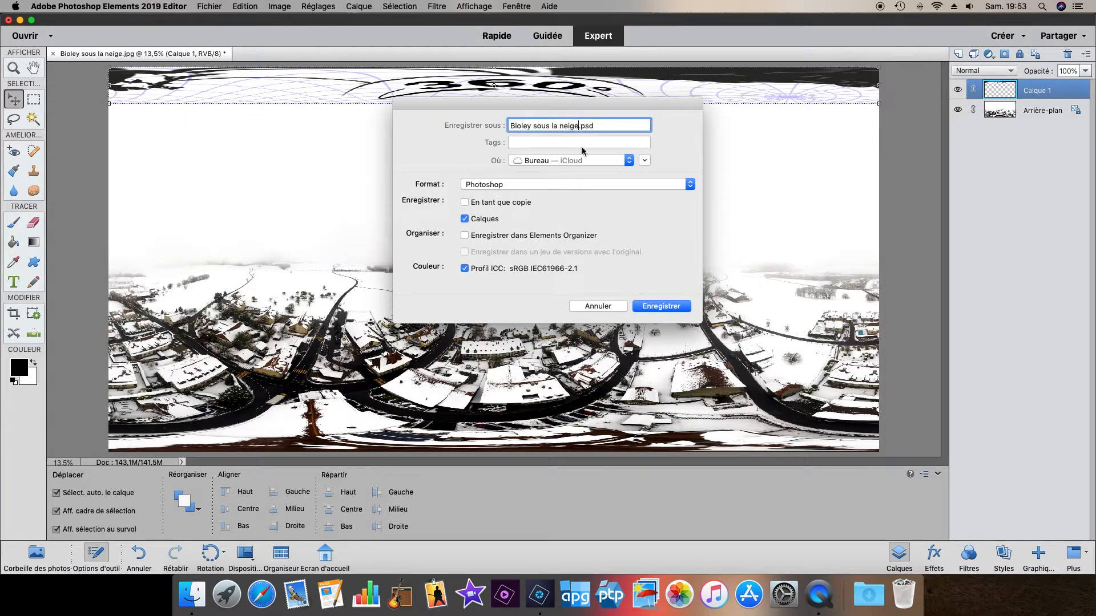
{"action": "type", "text": "+logo"}
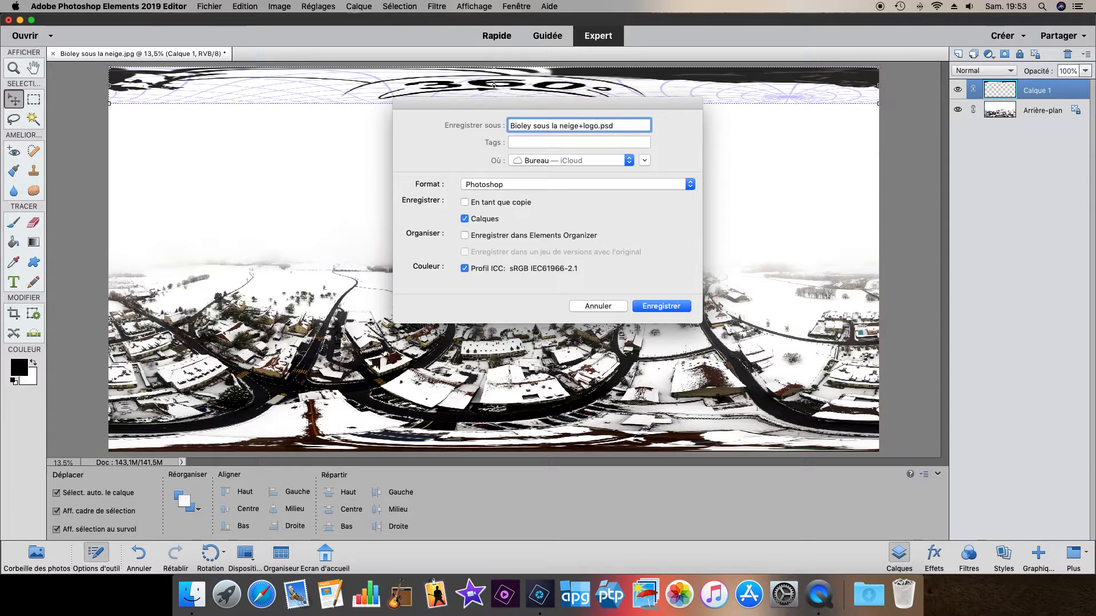
{"action": "left_click", "coordinate": [522, 184]}
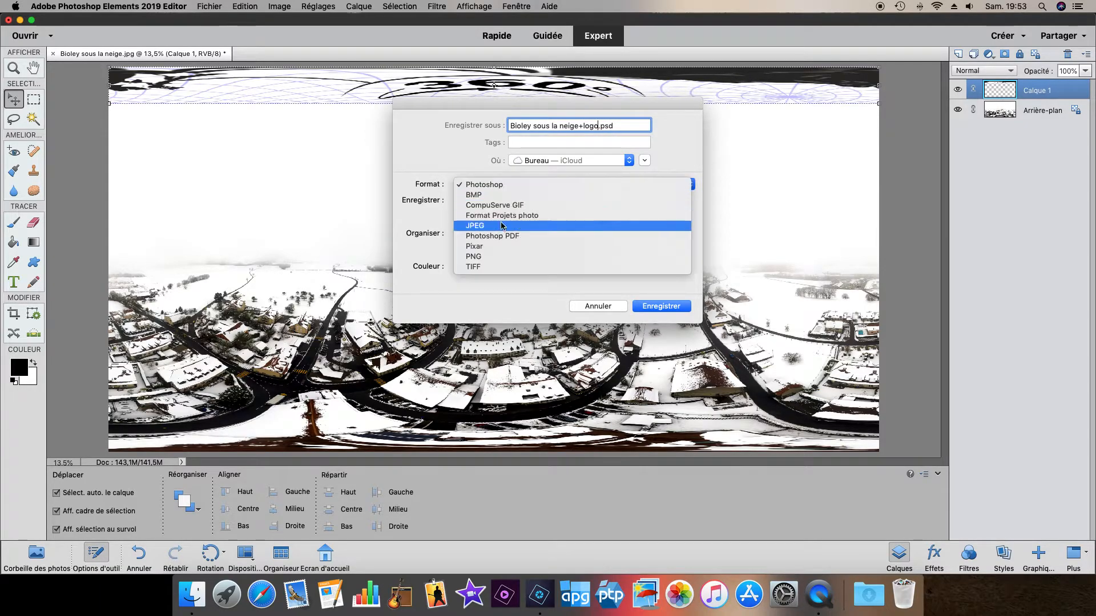
{"action": "left_click", "coordinate": [499, 228]}
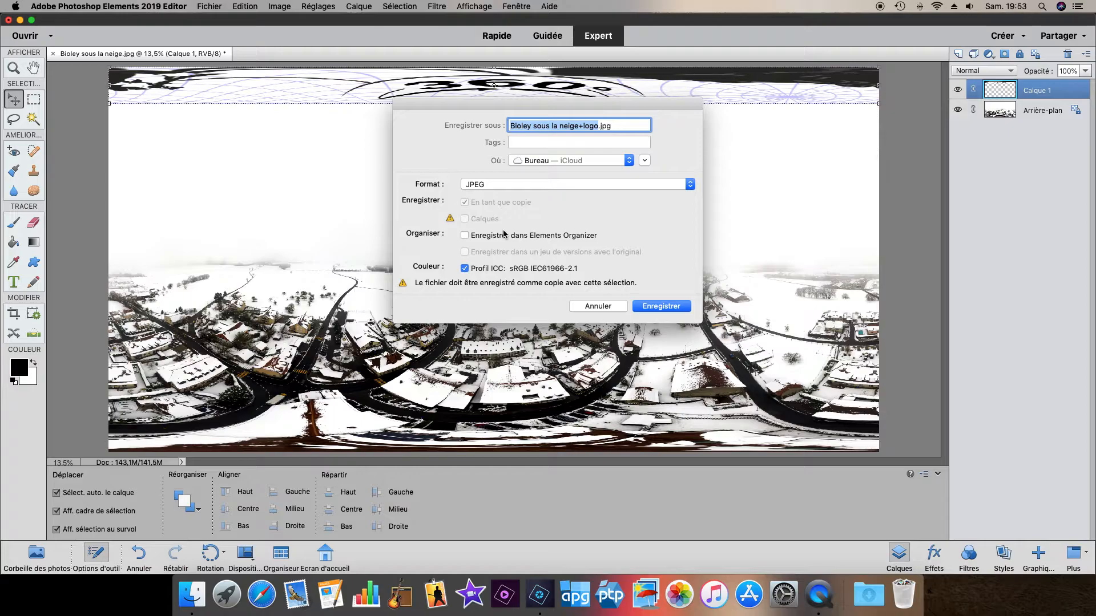
{"action": "left_click", "coordinate": [665, 309]}
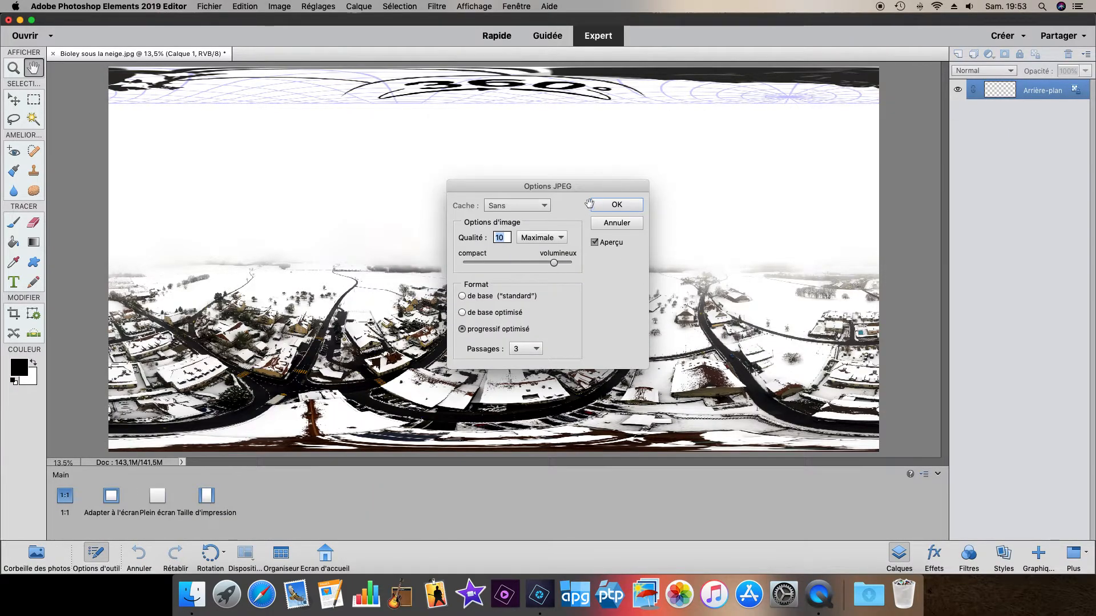
{"action": "left_click", "coordinate": [606, 205]}
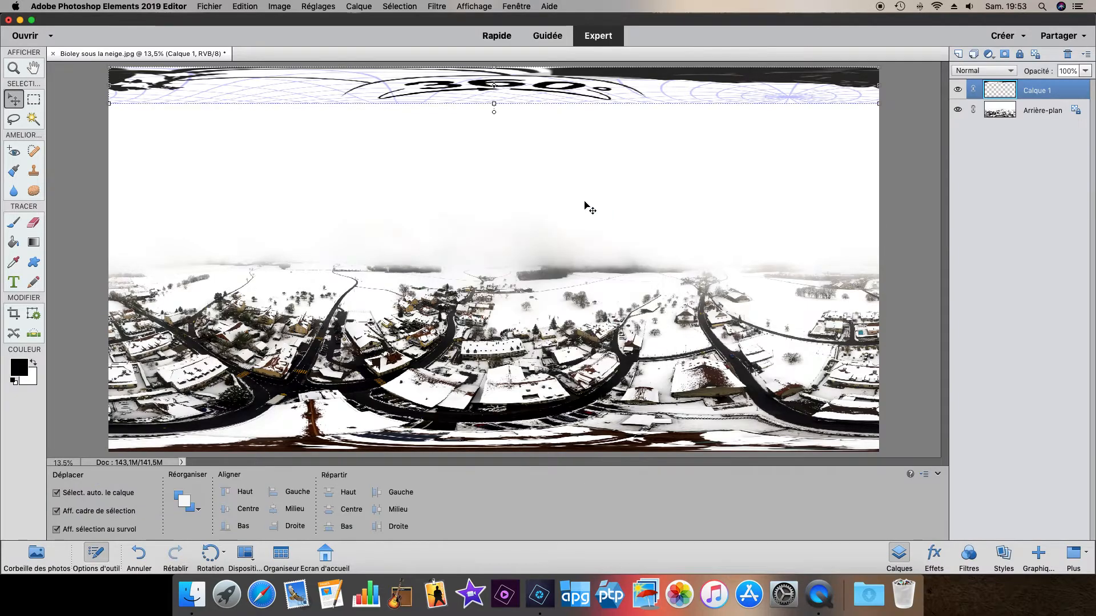
Step: Quit Photoshop Elements without saving the layered document
{"action": "left_click", "coordinate": [79, 5]}
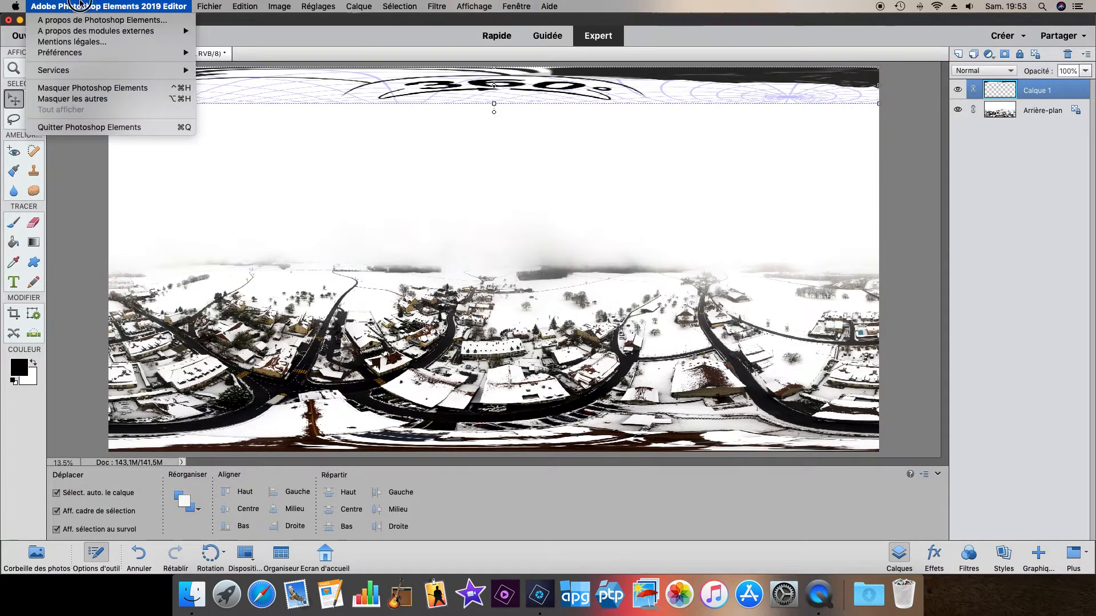
{"action": "left_click", "coordinate": [89, 126]}
{"action": "left_click", "coordinate": [498, 204]}
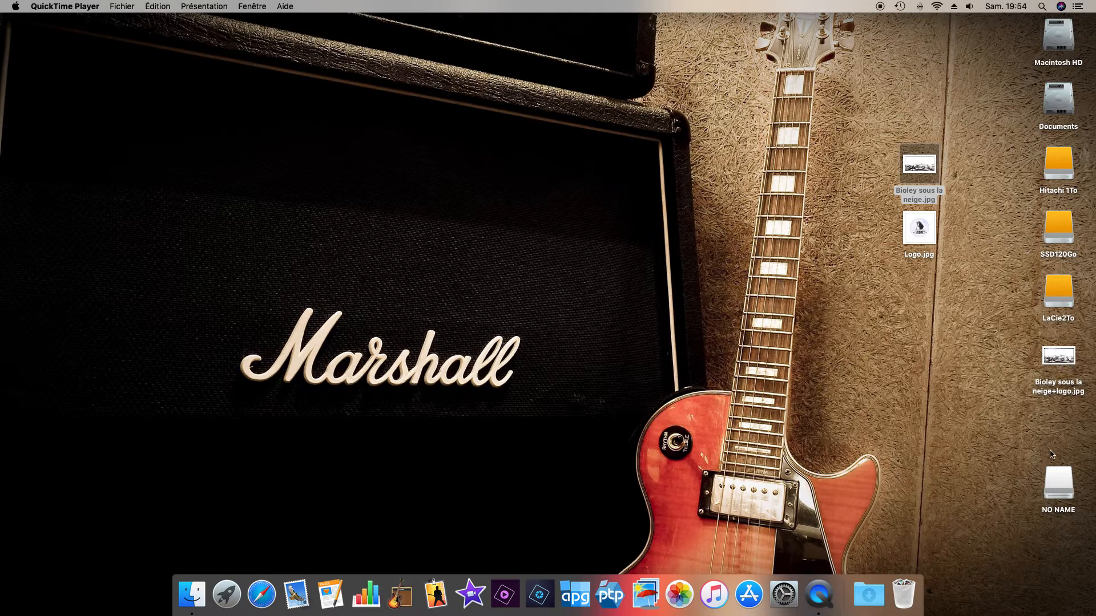
Step: Move "Bioley sous la neige+logo.jpg" below Logo.jpg on the desktop and open it with FSPViewer
{"action": "left_click_drag", "start_coordinate": [1065, 359], "coordinate": [911, 315]}
{"action": "right_click", "coordinate": [911, 315]}
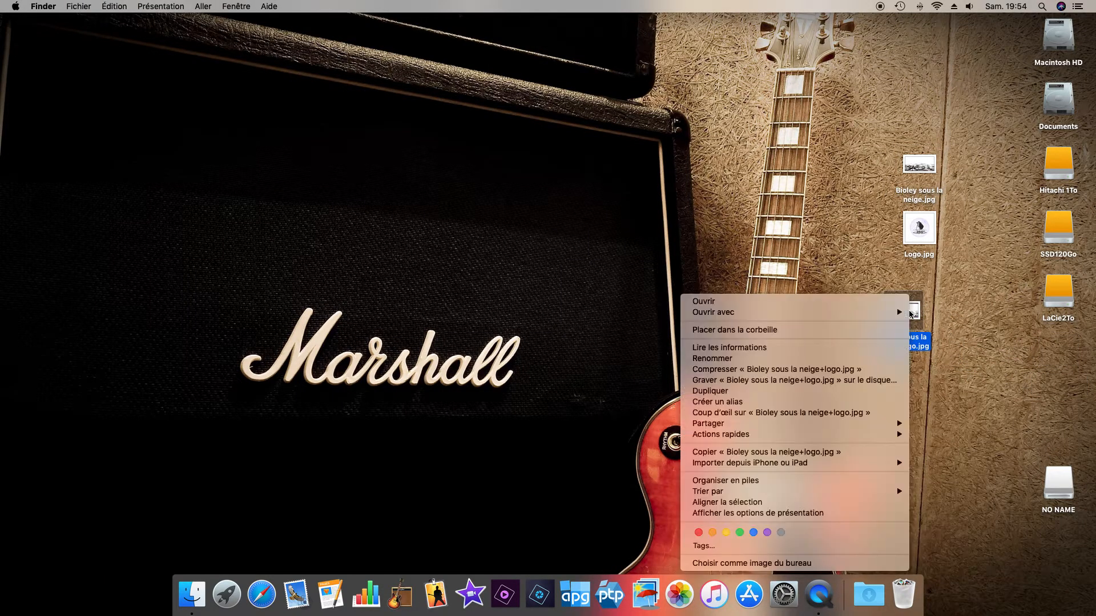
{"action": "mouse_move", "coordinate": [792, 315]}
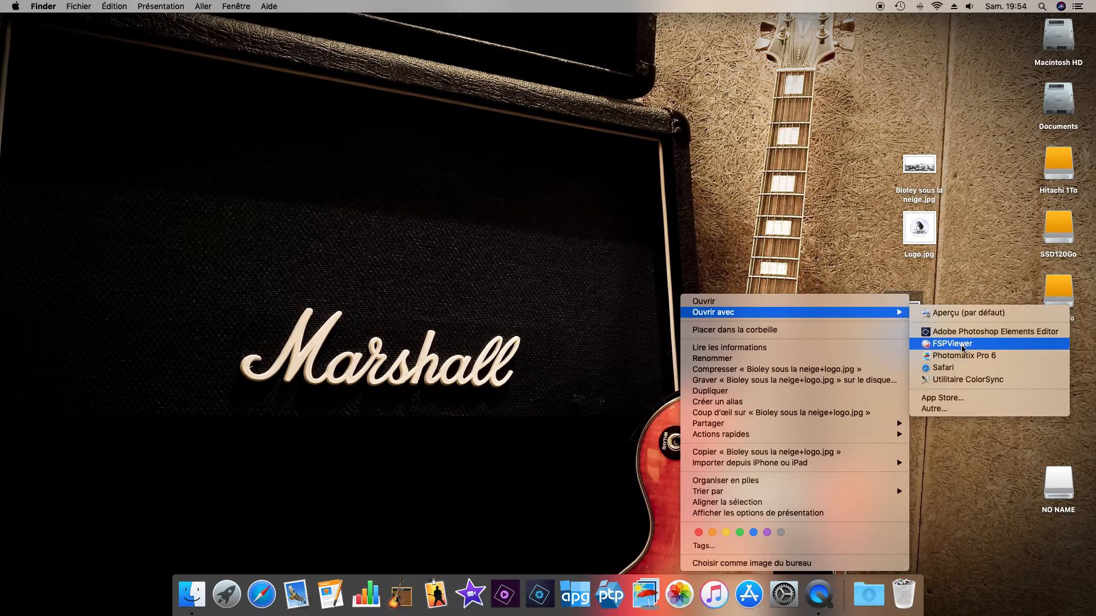
{"action": "left_click", "coordinate": [962, 345]}
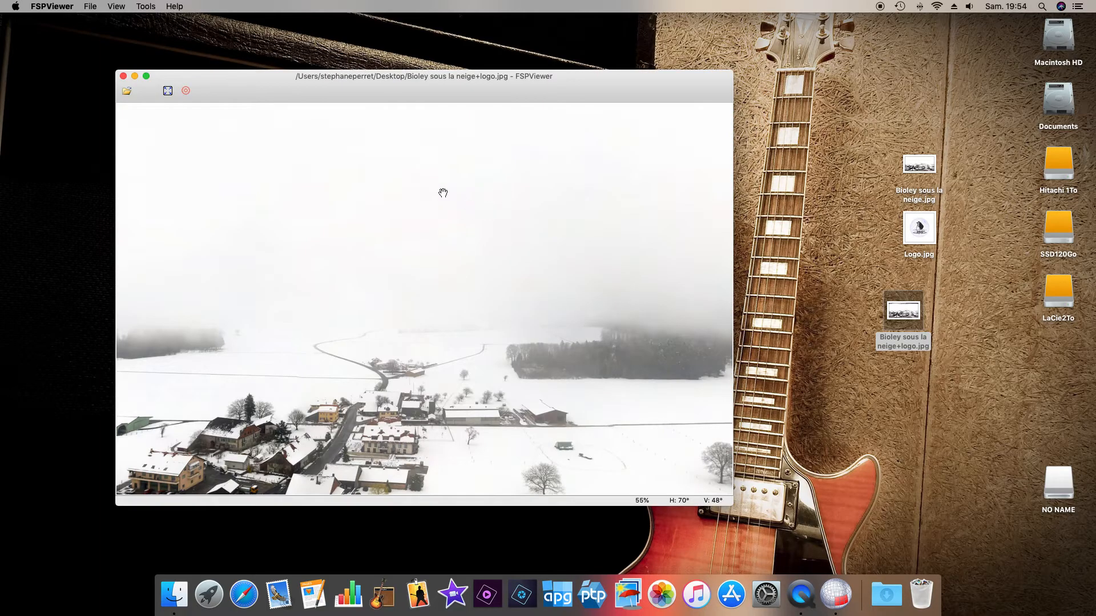
Step: View the panorama in full screen, zoom out and look around up to the zenith to check the logo
{"action": "left_click", "coordinate": [168, 91]}
{"action": "left_click_drag", "start_coordinate": [417, 410], "coordinate": [231, 384]}
{"action": "scroll", "coordinate": [232, 384], "scroll_direction": "down", "scroll_amount": 5}
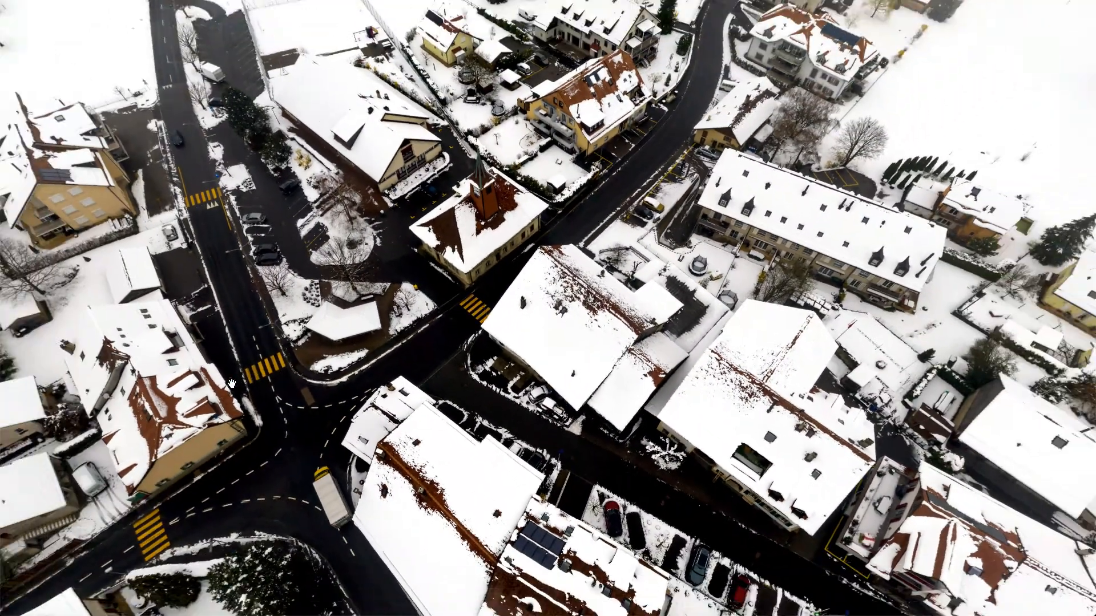
{"action": "scroll", "coordinate": [231, 383], "scroll_direction": "down", "scroll_amount": 5}
{"action": "left_click_drag", "start_coordinate": [443, 386], "coordinate": [287, 215]}
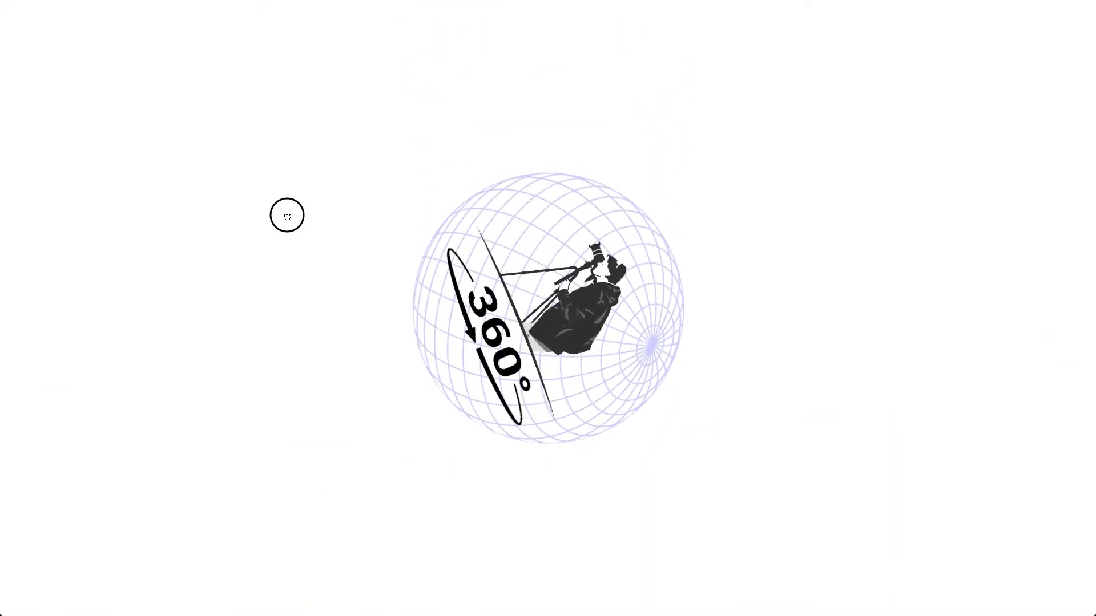